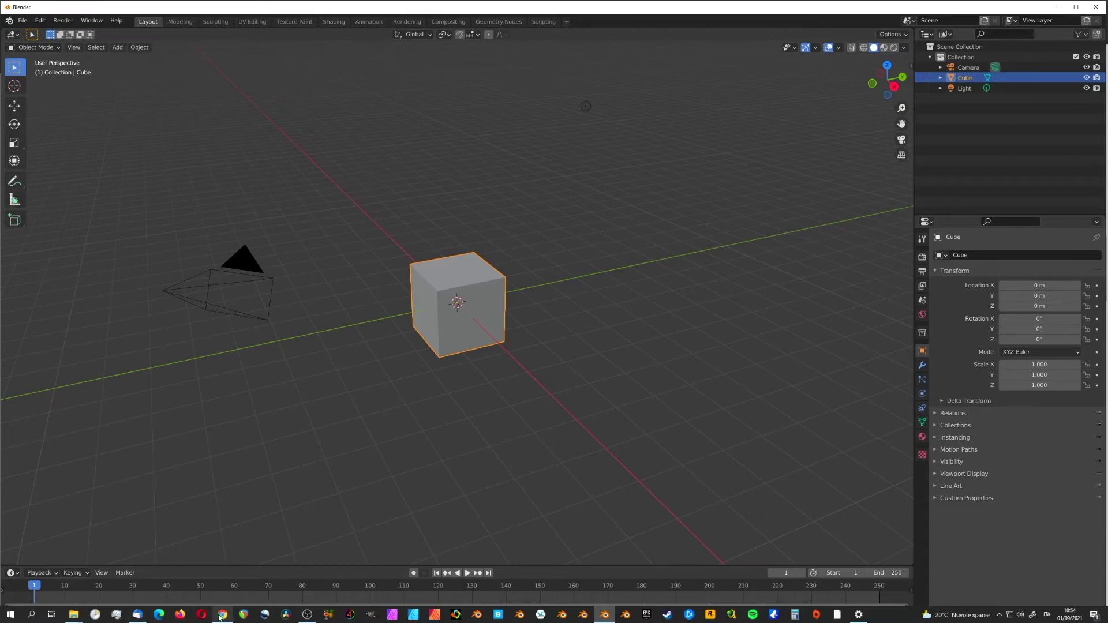
# Step: In Chrome, browse the 'cielo' Pexels results and open the red sunset city-street photo
pyautogui.click(221, 615)
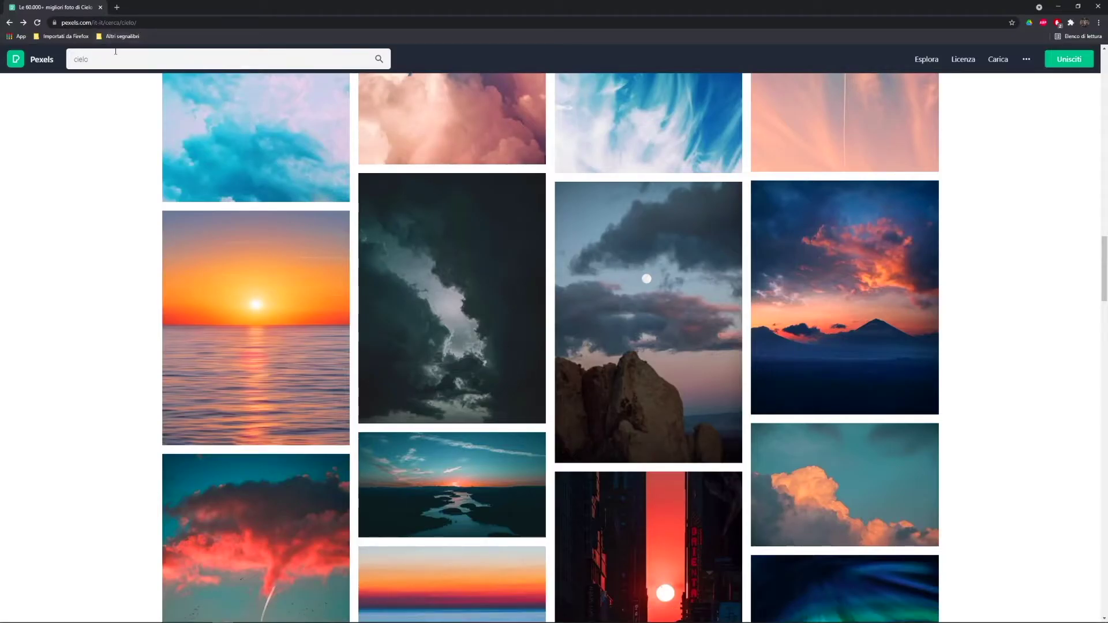
pyautogui.scroll(1, 494, 398)
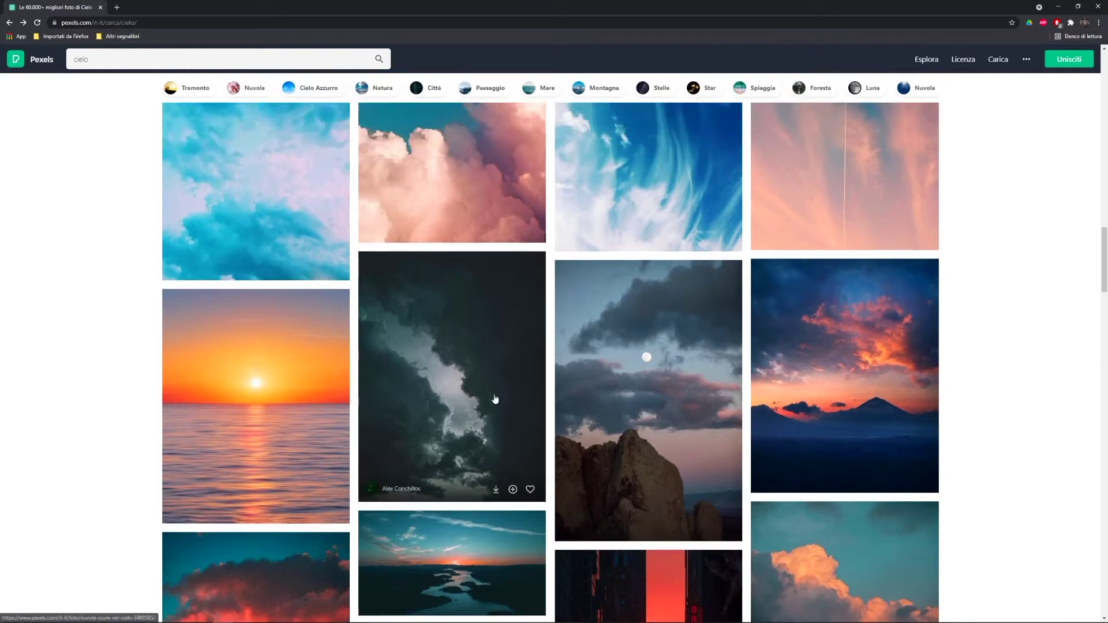
pyautogui.scroll(-3, 488, 371)
pyautogui.scroll(-2, 472, 371)
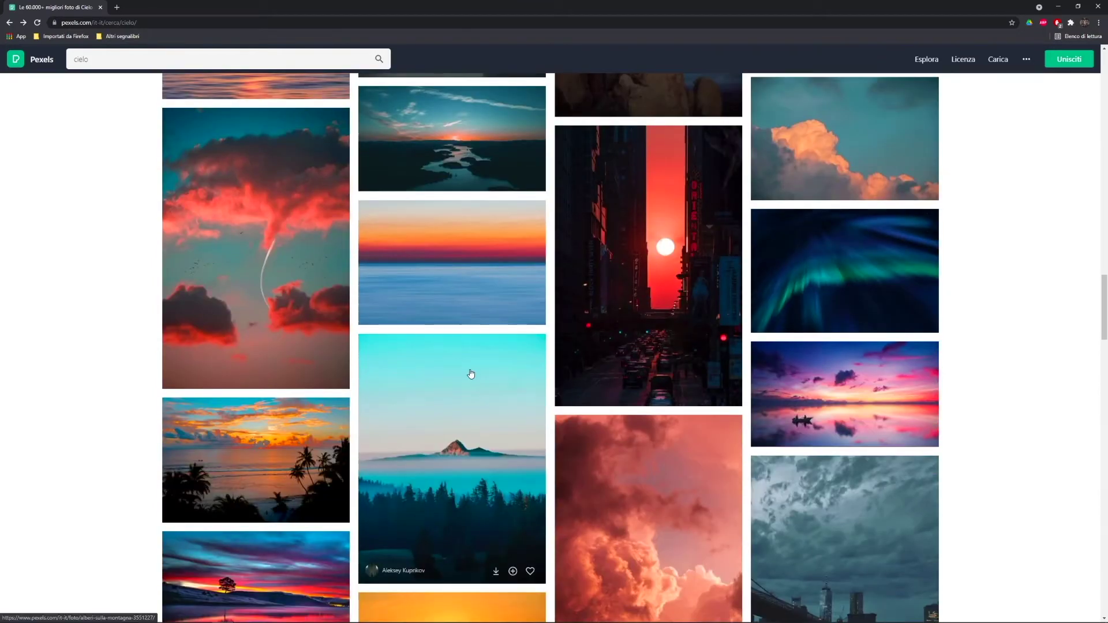
pyautogui.scroll(-2, 460, 379)
pyautogui.scroll(2, 460, 379)
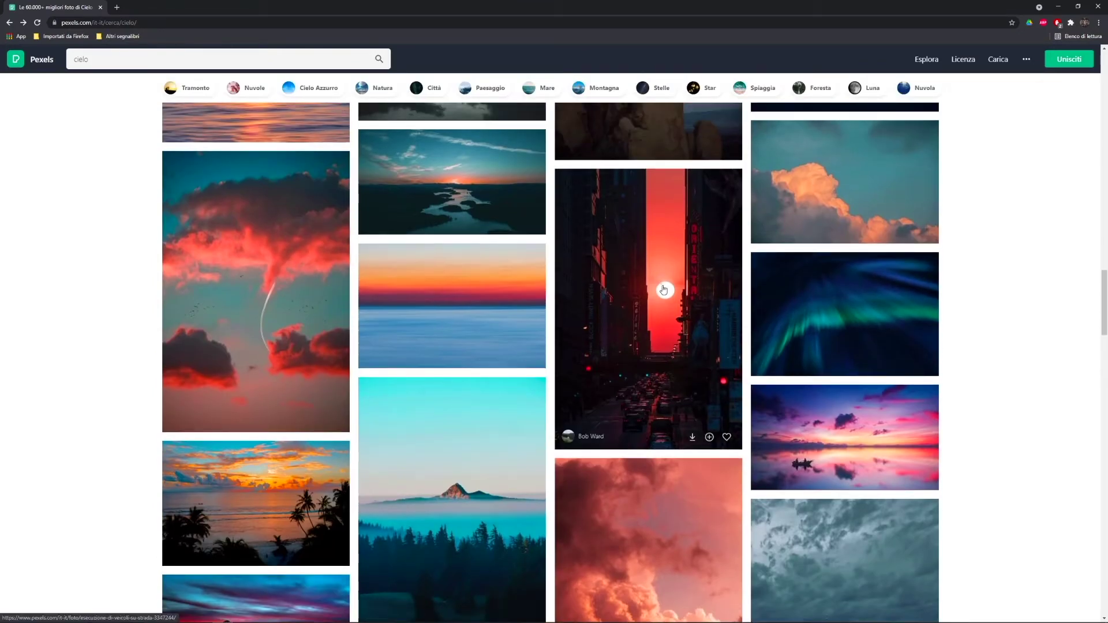
pyautogui.click(660, 292)
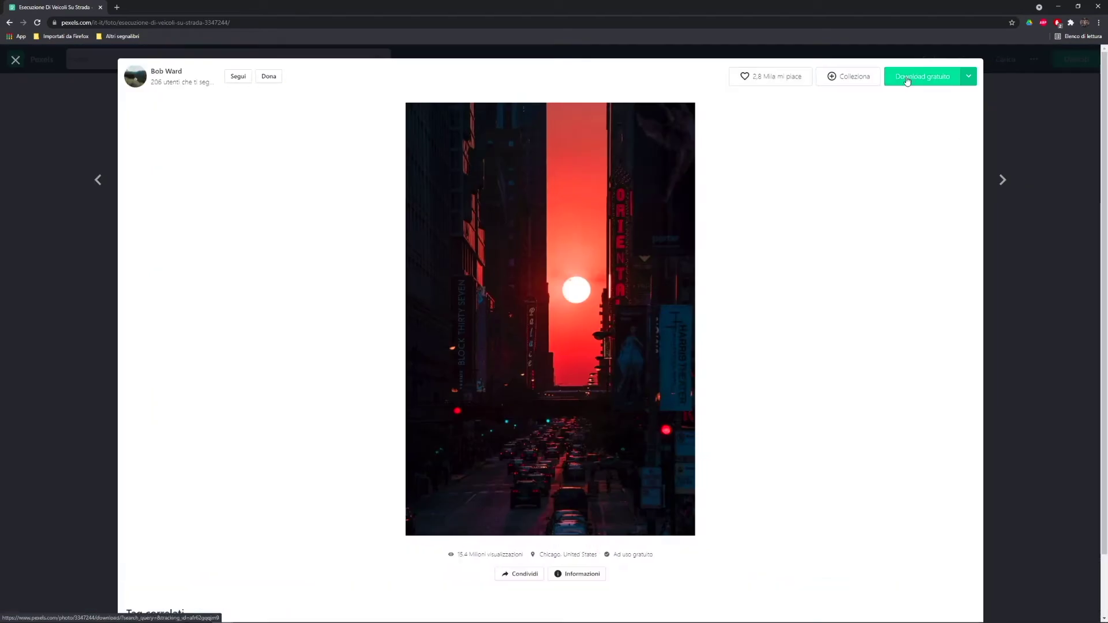
# Step: Download the photo for free and show the downloaded file in its folder
pyautogui.click(930, 81)
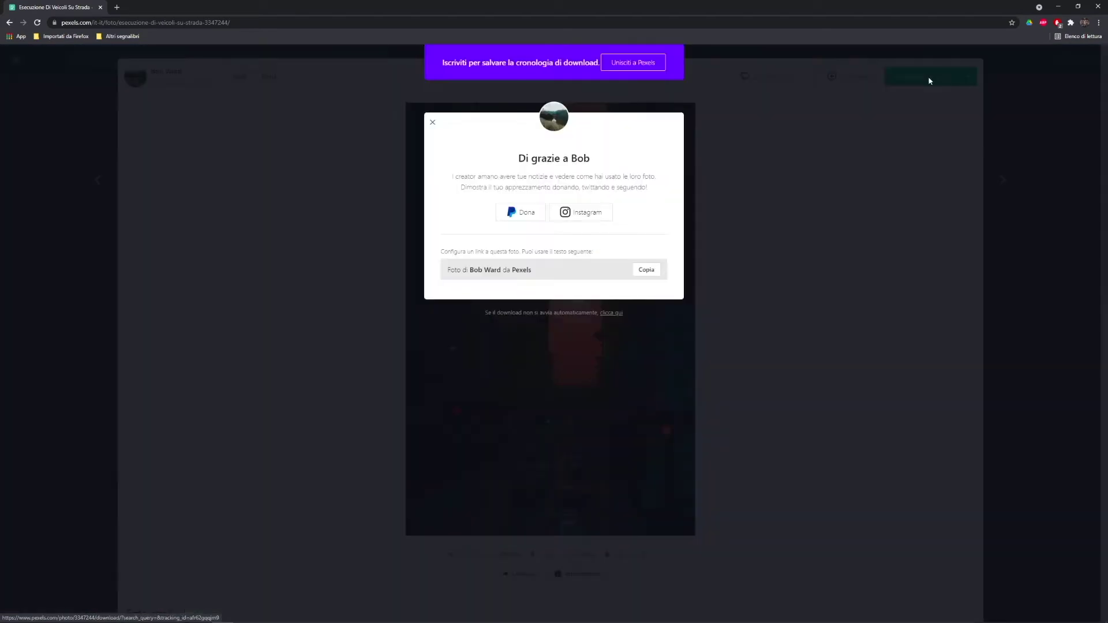
pyautogui.click(92, 610)
pyautogui.click(140, 582)
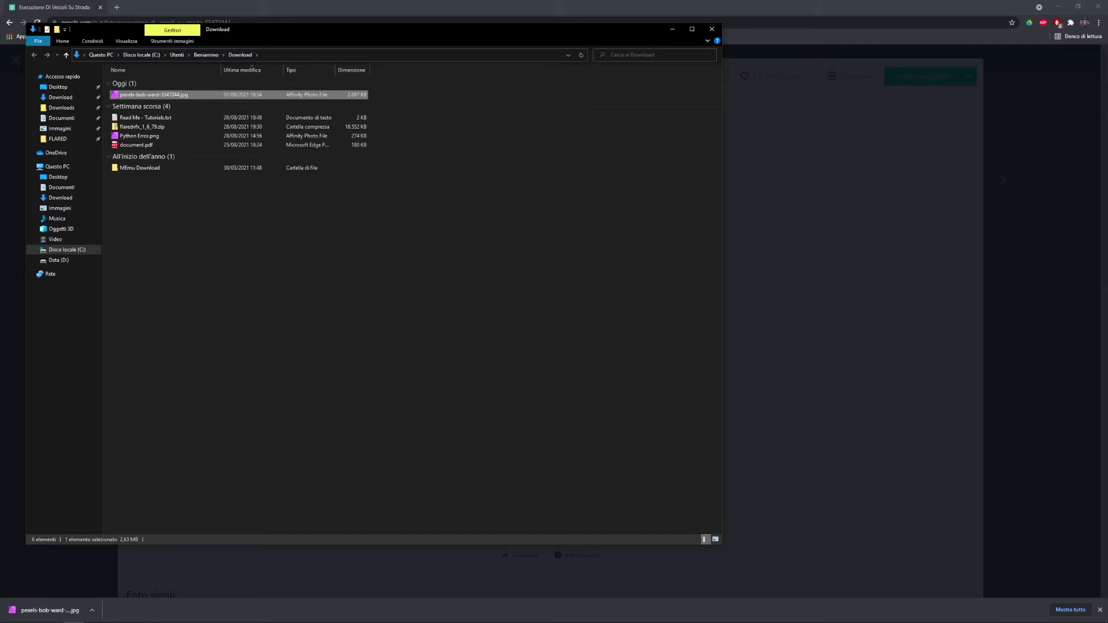
# Step: Return from File Explorer to the Blender window via the taskbar
pyautogui.moveTo(540, 618)
pyautogui.click(604, 614)
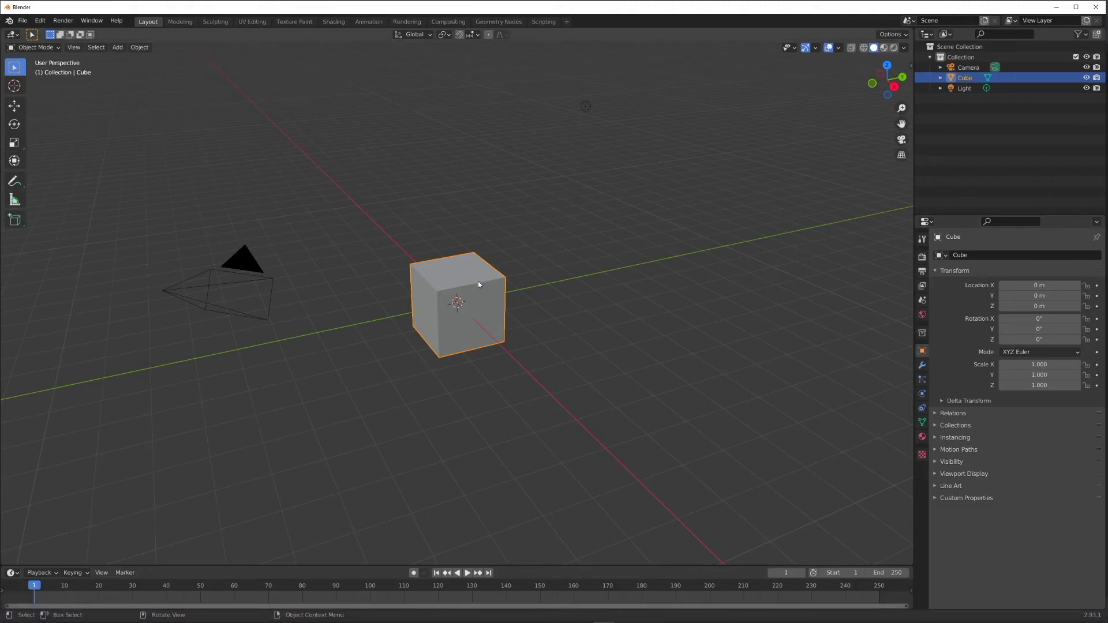
# Step: Delete the default cube and add a mesh plane
pyautogui.press('Delete')
pyautogui.click(118, 47)
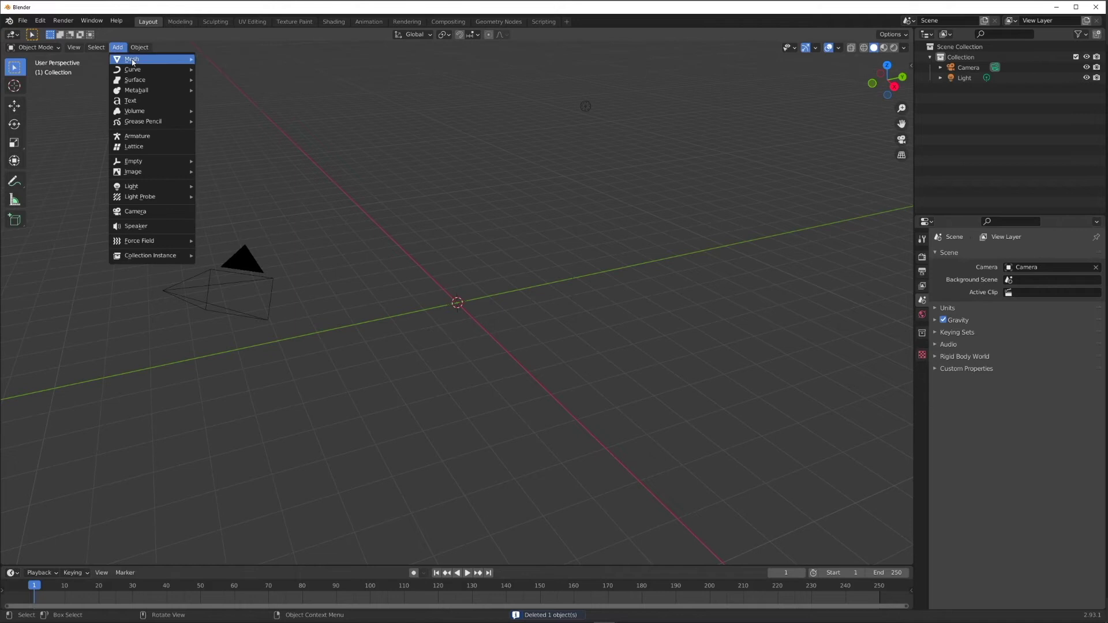
pyautogui.moveTo(150, 59)
pyautogui.click(217, 58)
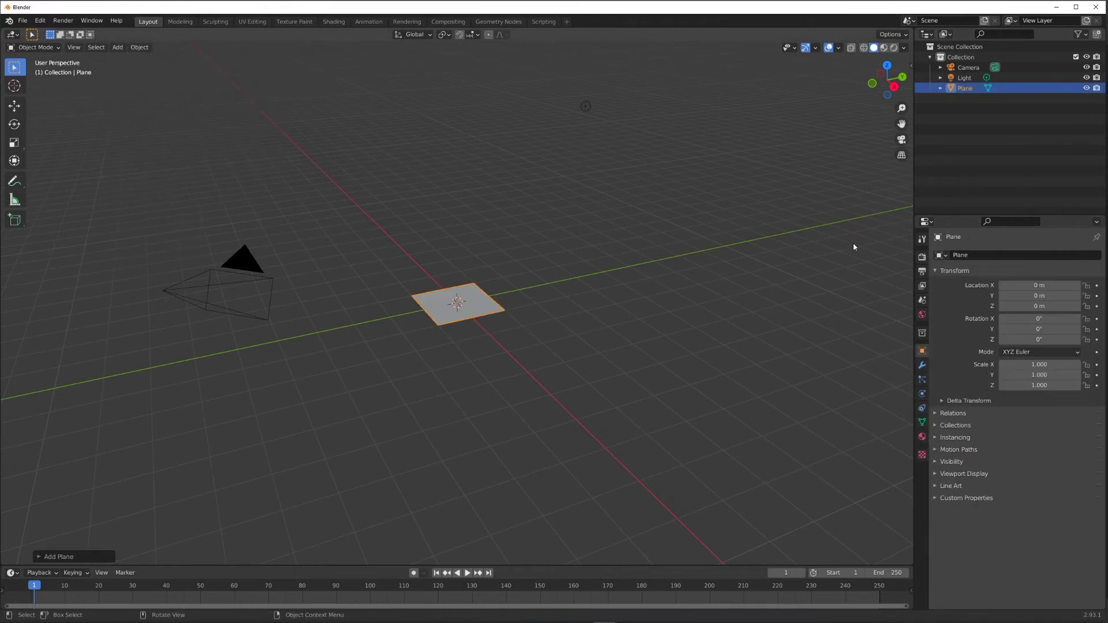
# Step: Set the plane's dimensions to X 4016 m and Y 6016 m in the sidebar Item tab
pyautogui.press('n')
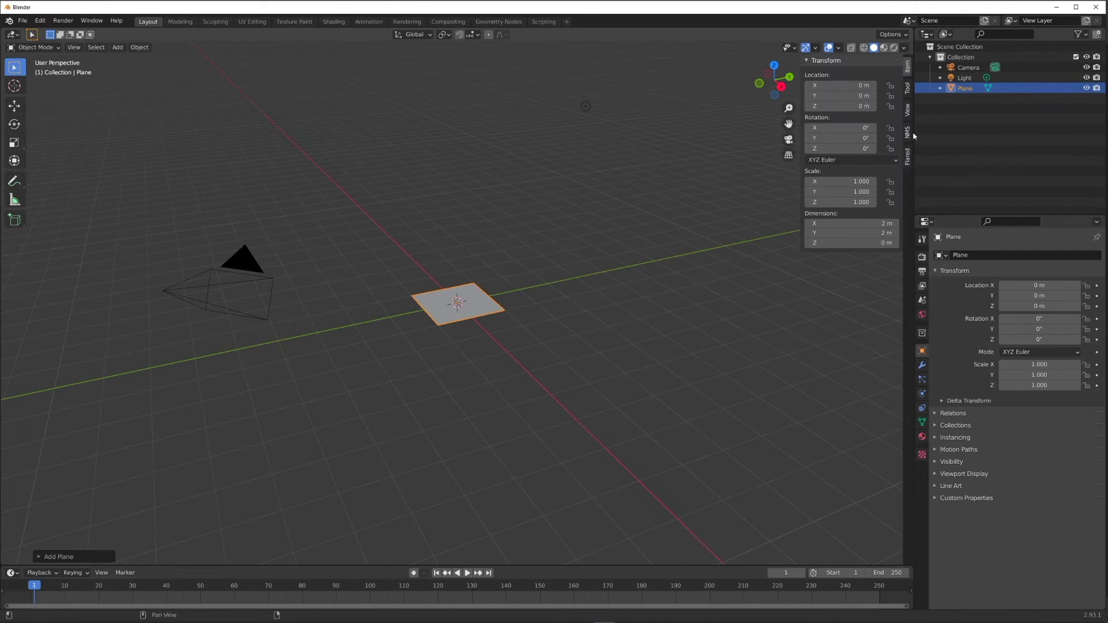
pyautogui.click(907, 89)
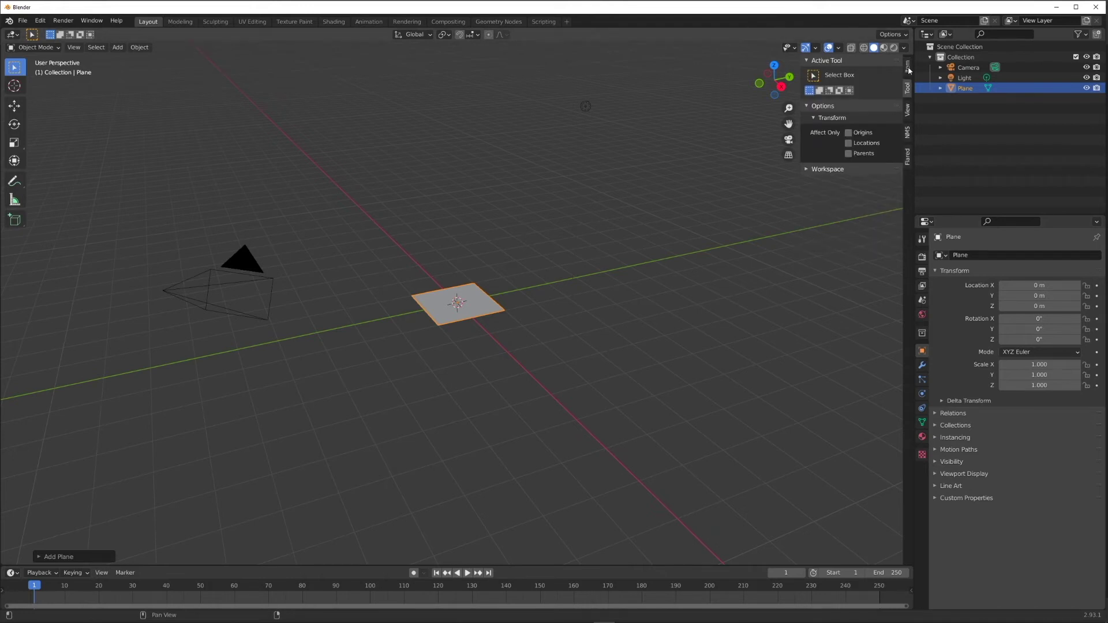
pyautogui.click(908, 68)
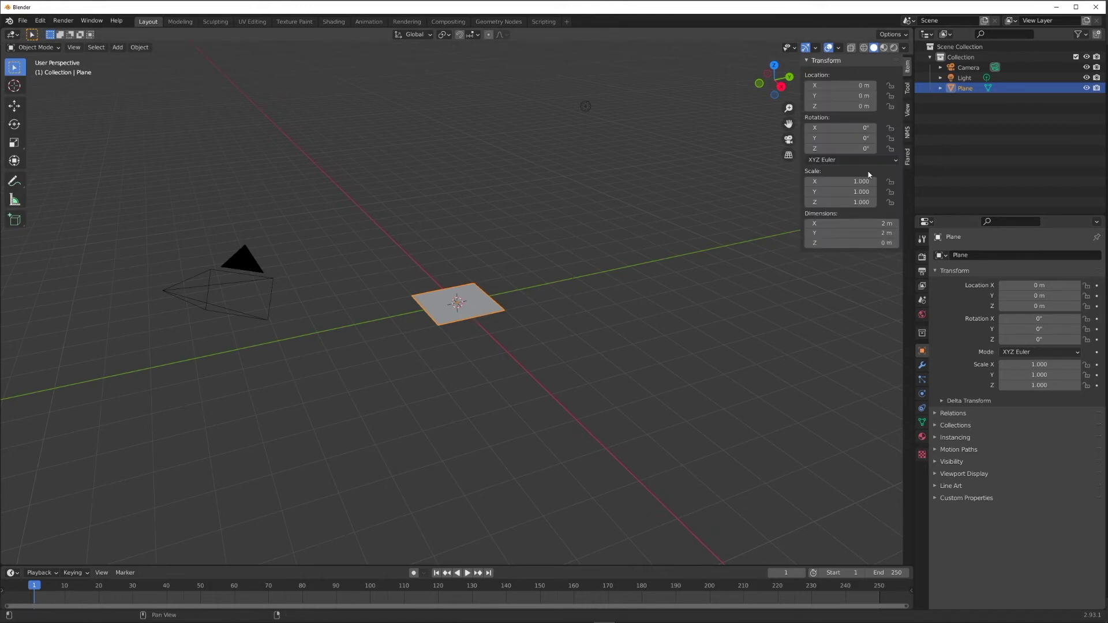
pyautogui.click(881, 224)
pyautogui.write('4016')
pyautogui.press('Tab')
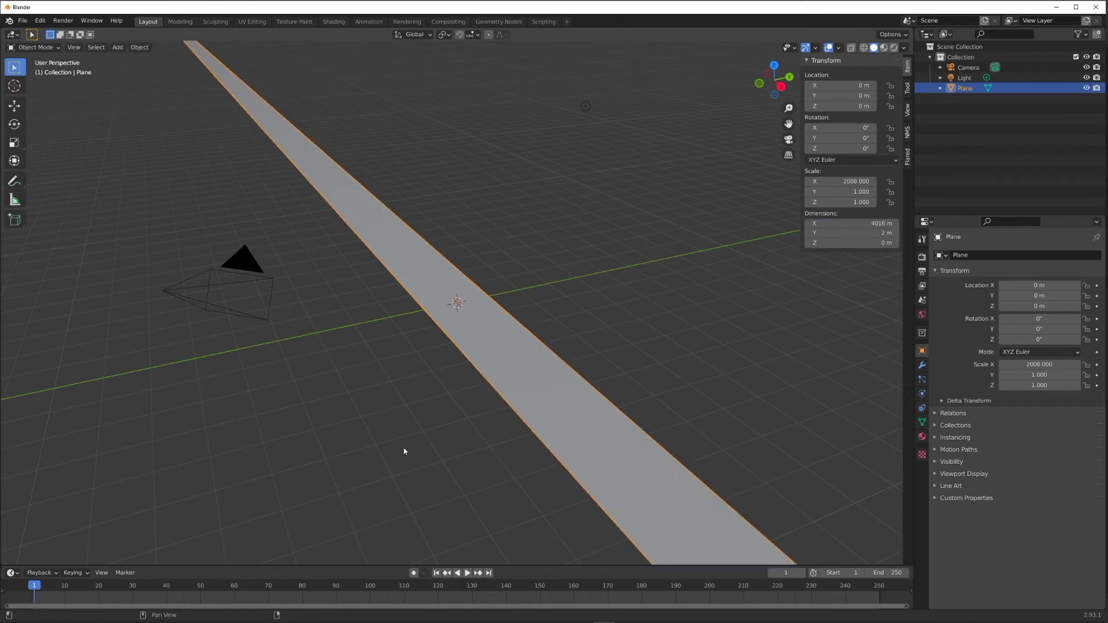
pyautogui.write('6016')
pyautogui.press('Return')
pyautogui.scroll(-2, 854, 306)
pyautogui.scroll(-6, 595, 363)
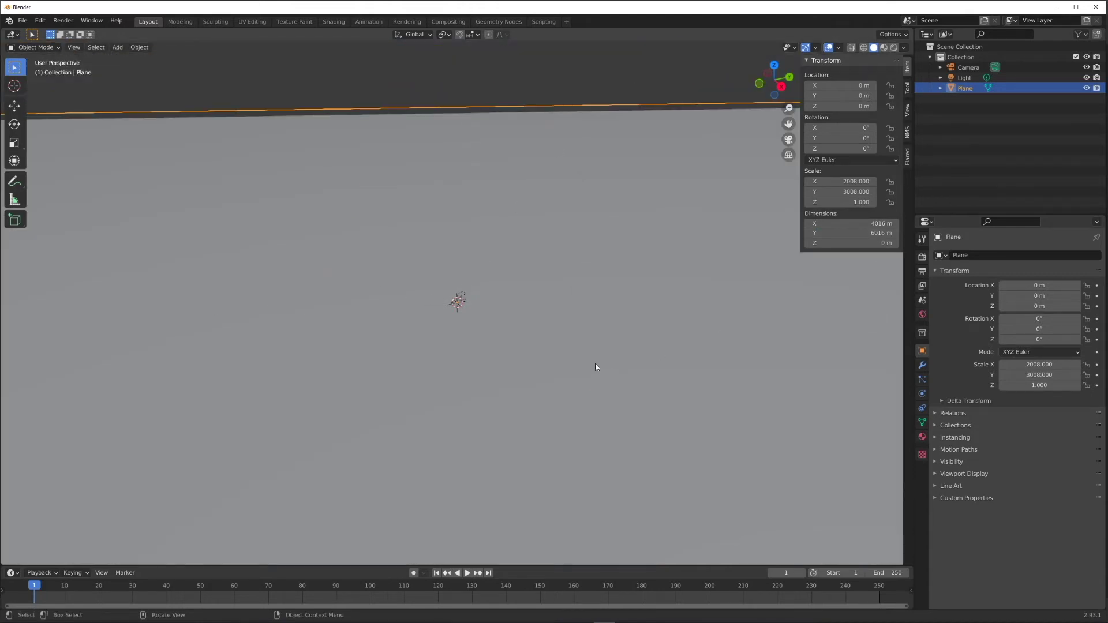
pyautogui.scroll(2, 595, 365)
pyautogui.scroll(-3, 595, 365)
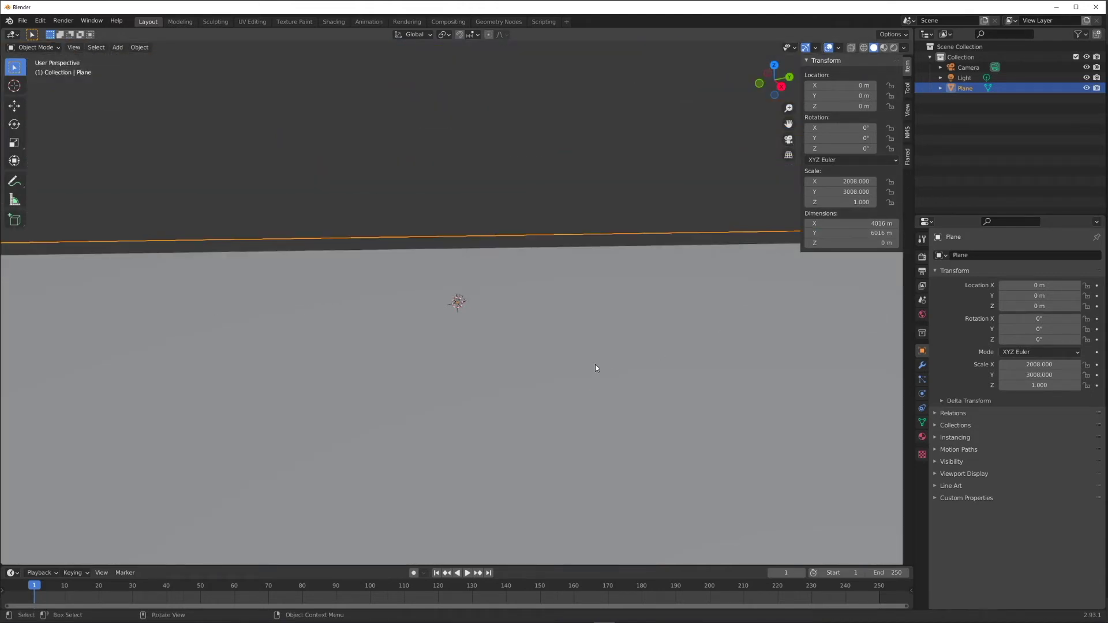
pyautogui.scroll(2, 598, 386)
# Step: Scale the plane down uniformly in three passes to about 17 × 25.4 m
pyautogui.press('s')
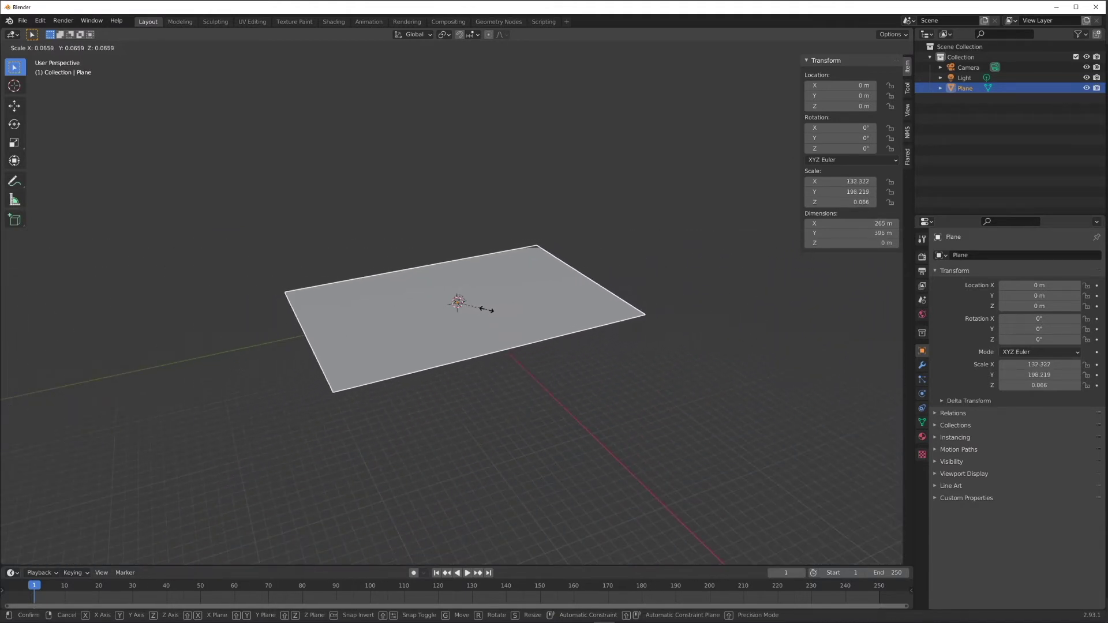
pyautogui.click(469, 304)
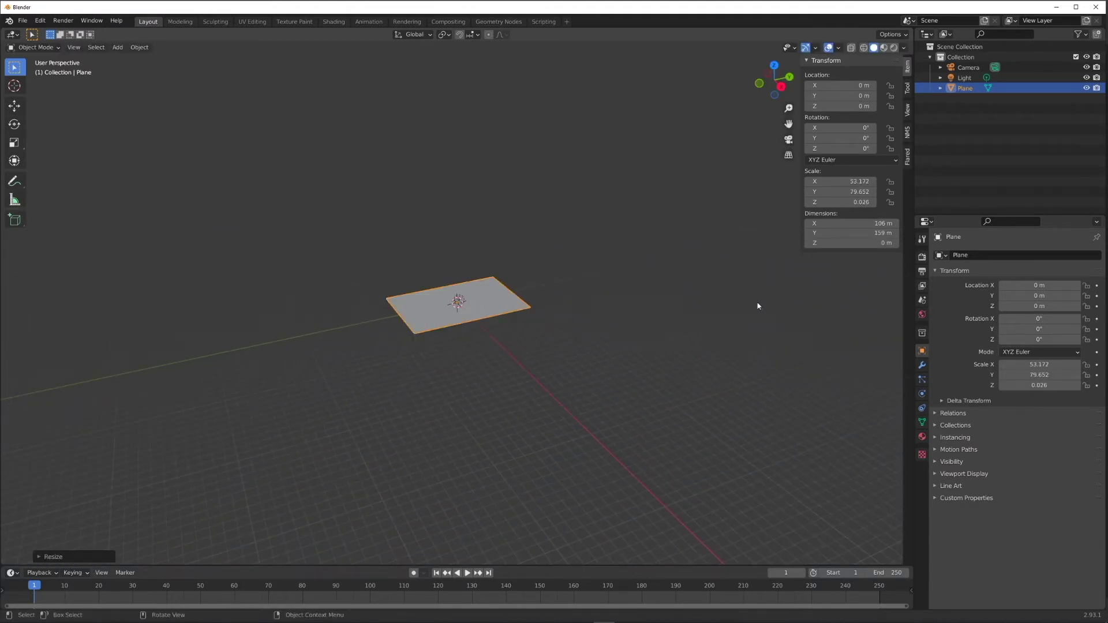
pyautogui.scroll(8, 604, 334)
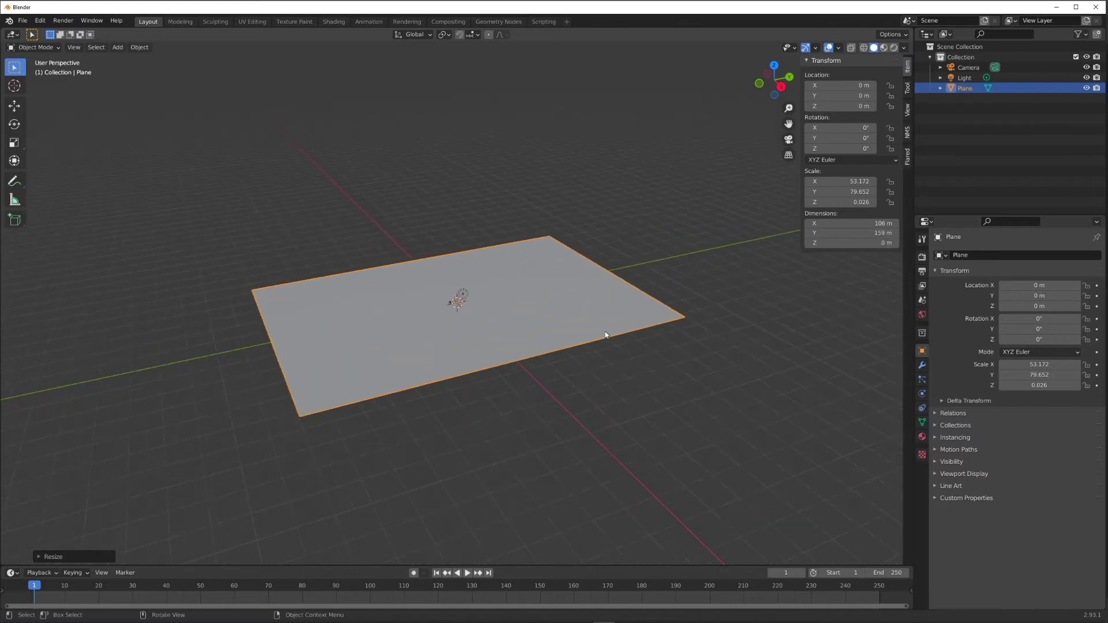
pyautogui.press('s')
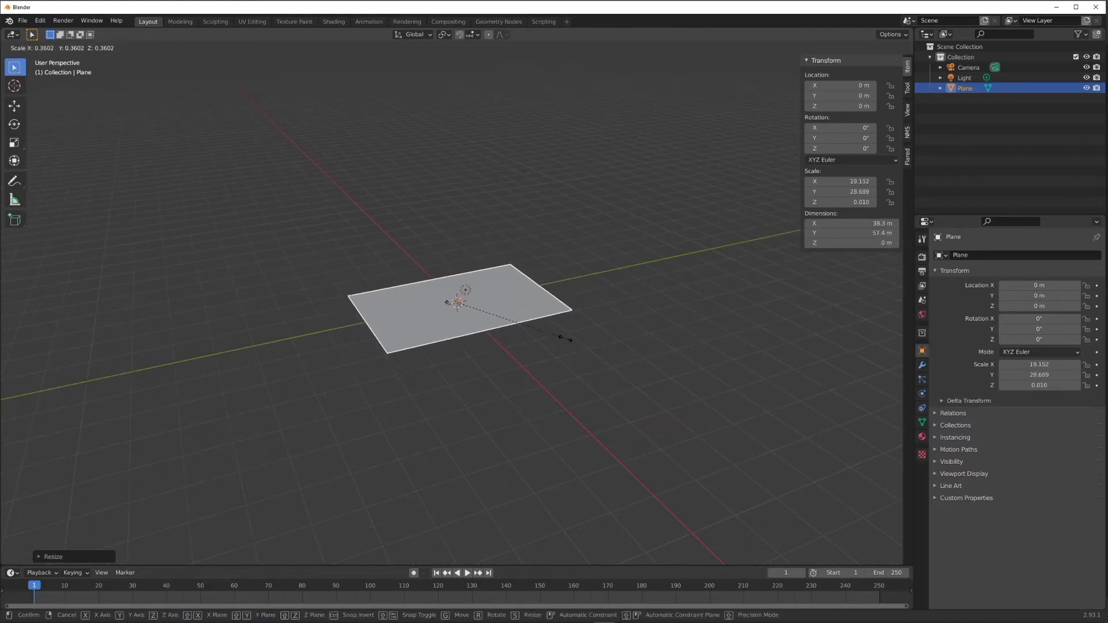
pyautogui.click(515, 324)
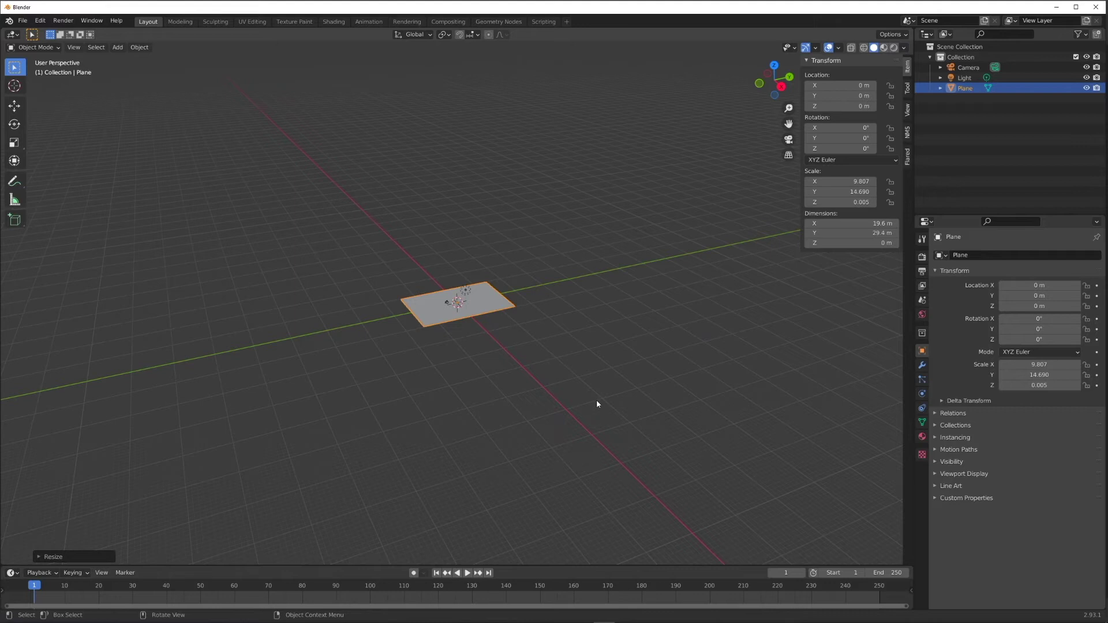
pyautogui.press('s')
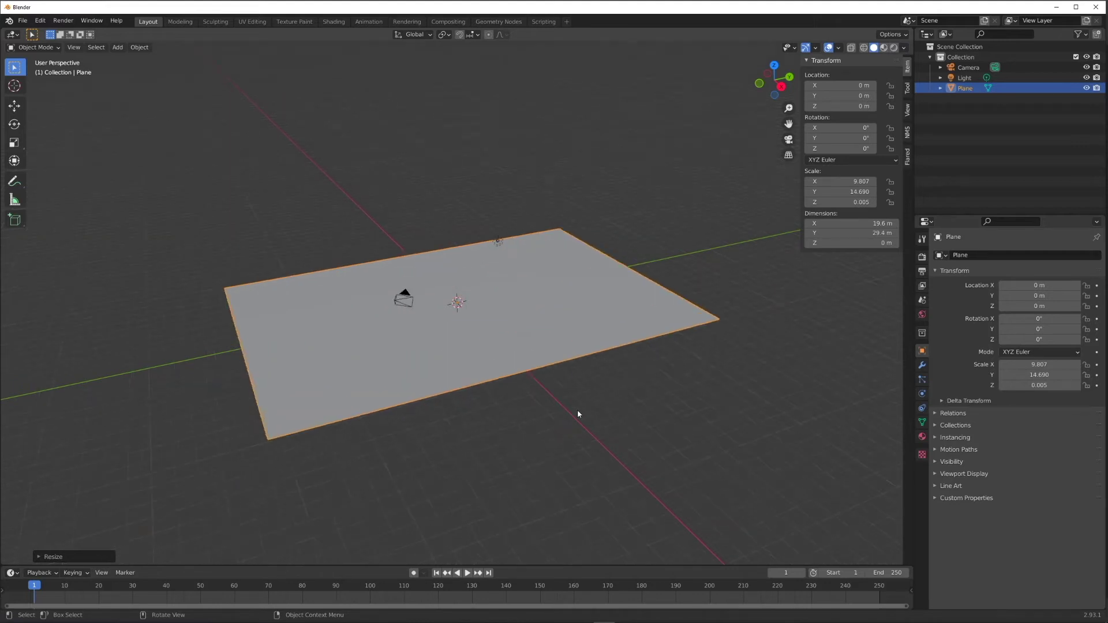
pyautogui.click(664, 399)
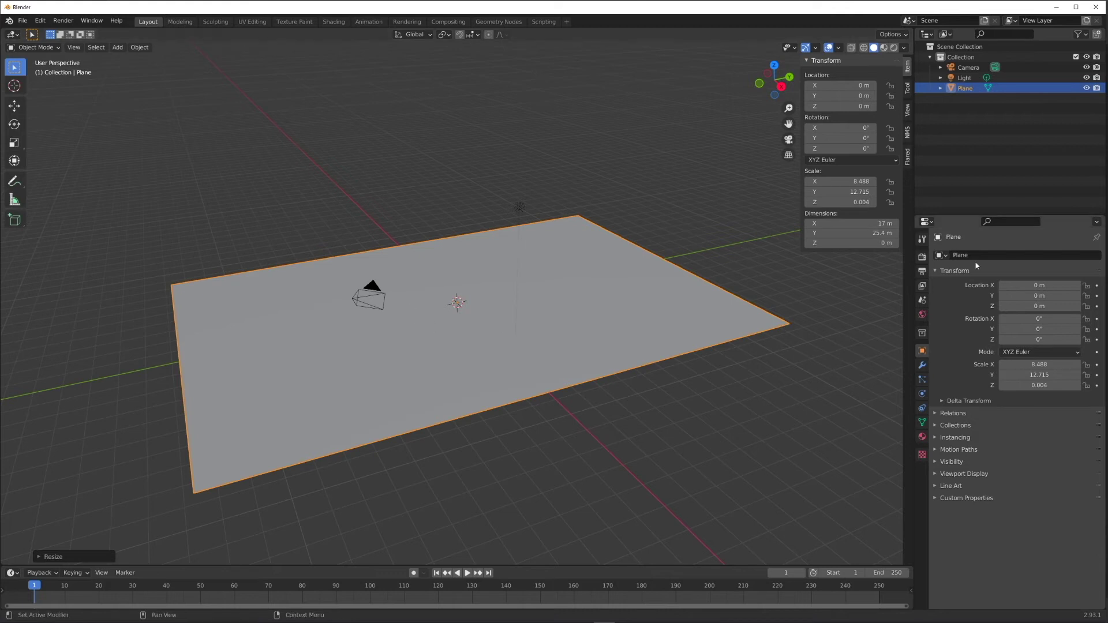
# Step: Set the Output resolution to X 4016 and Y 6016 px
pyautogui.click(921, 256)
pyautogui.click(922, 272)
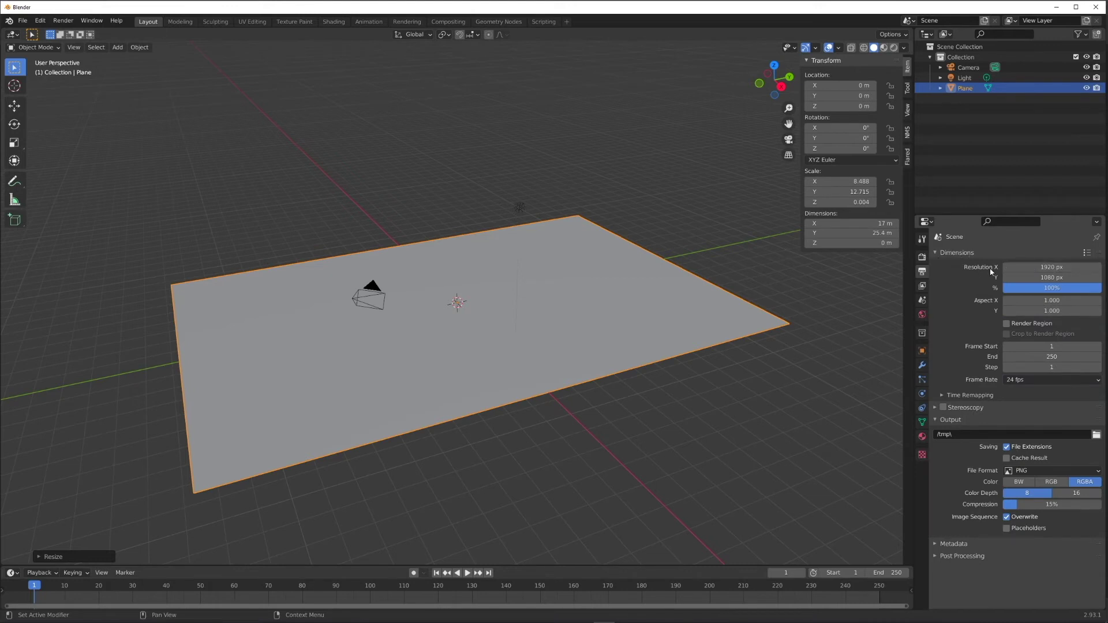
pyautogui.click(1051, 268)
pyautogui.write('4016')
pyautogui.press('Return')
pyautogui.click(1044, 278)
pyautogui.write('6016')
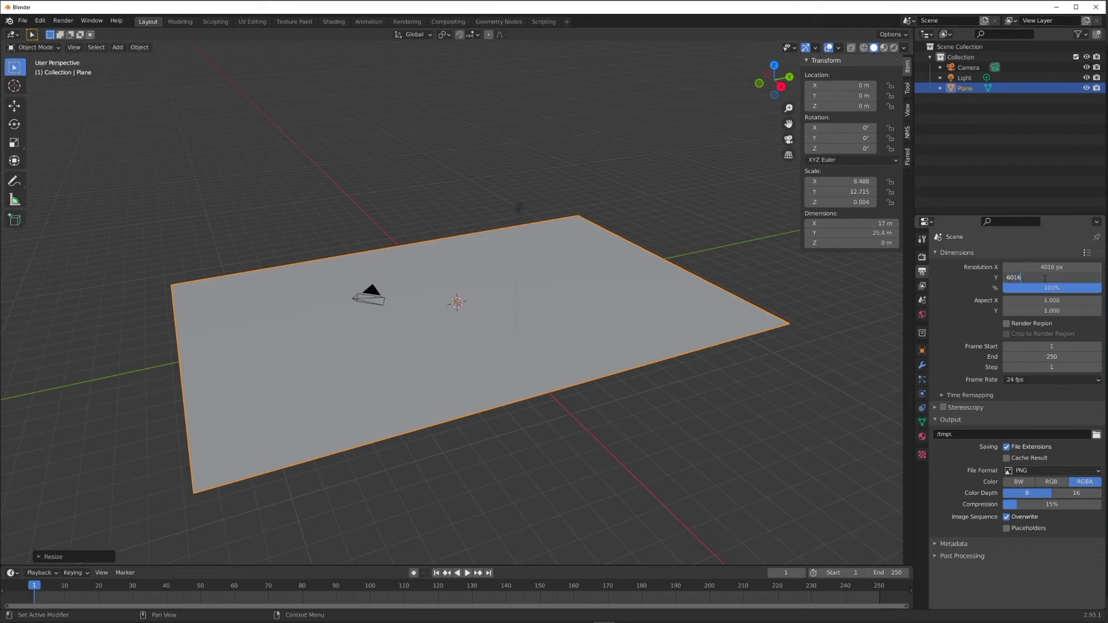
pyautogui.press('Return')
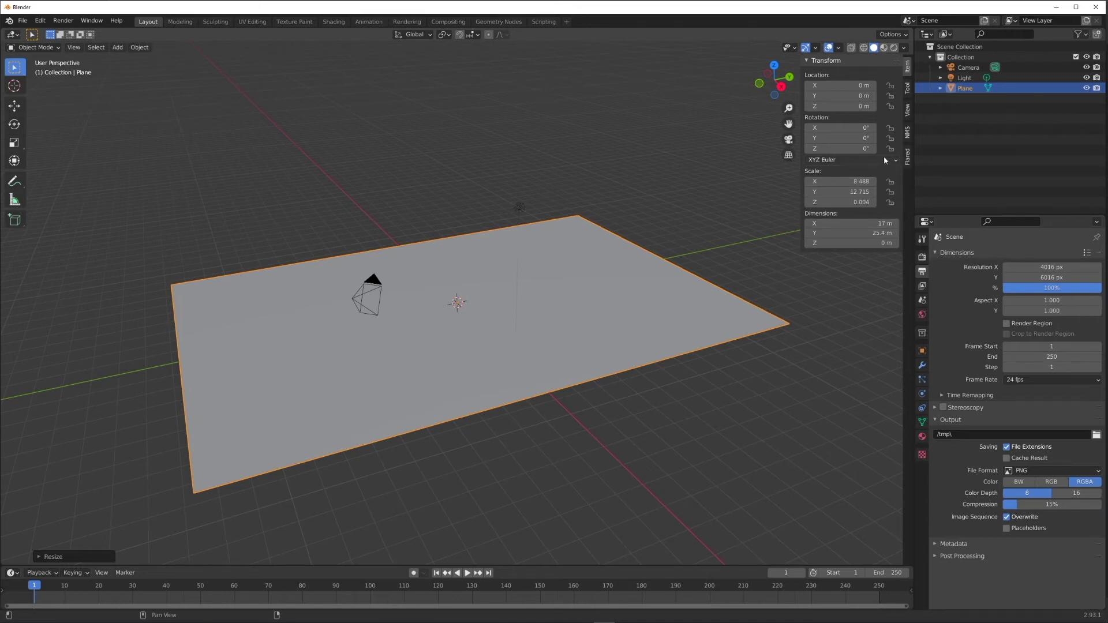
# Step: Select the camera and reset its rotation values to 0°
pyautogui.click(372, 284)
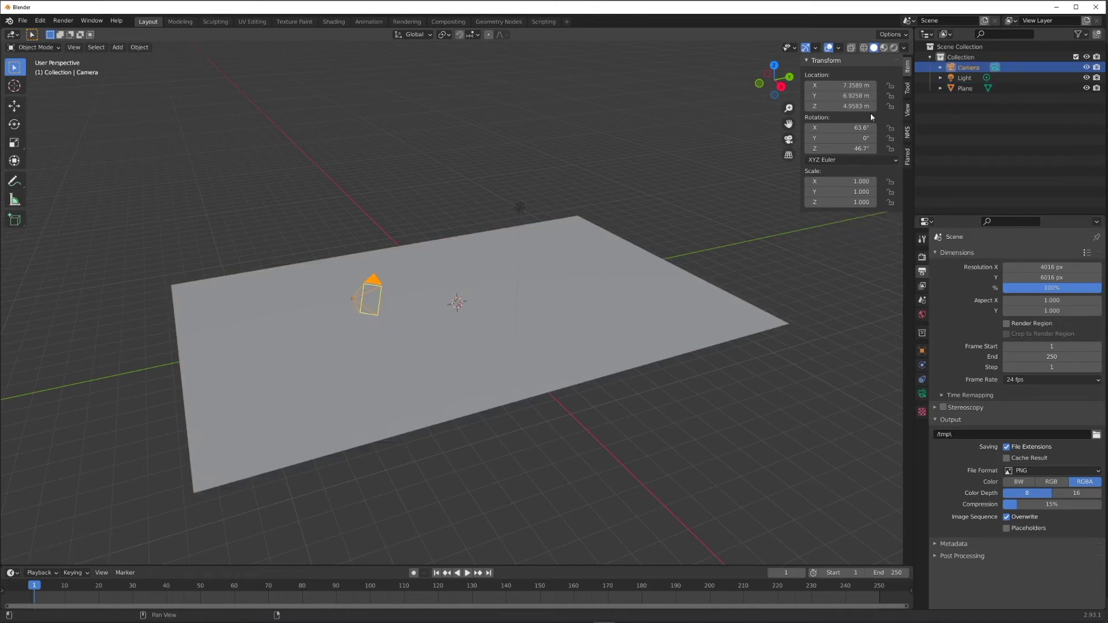
pyautogui.click(861, 127)
pyautogui.write('0')
pyautogui.press('Tab')
pyautogui.press('Tab')
pyautogui.write('0')
pyautogui.press('Return')
# Step: From top view, move the camera to the plane's centre and set its location to 0, 0, 0
pyautogui.press('KP_7')
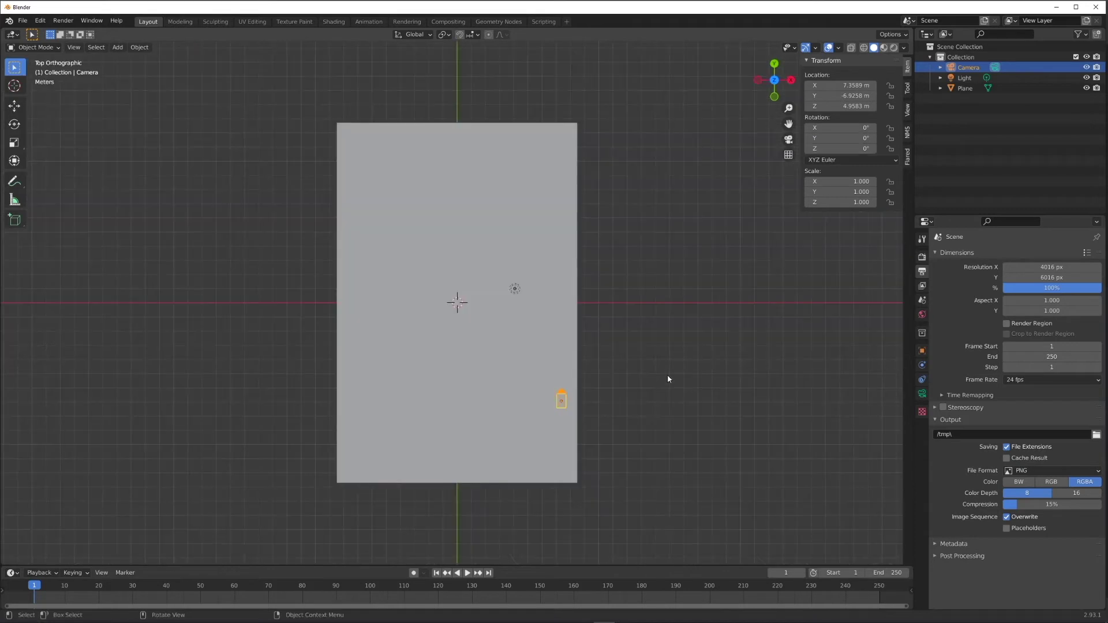
pyautogui.press('g')
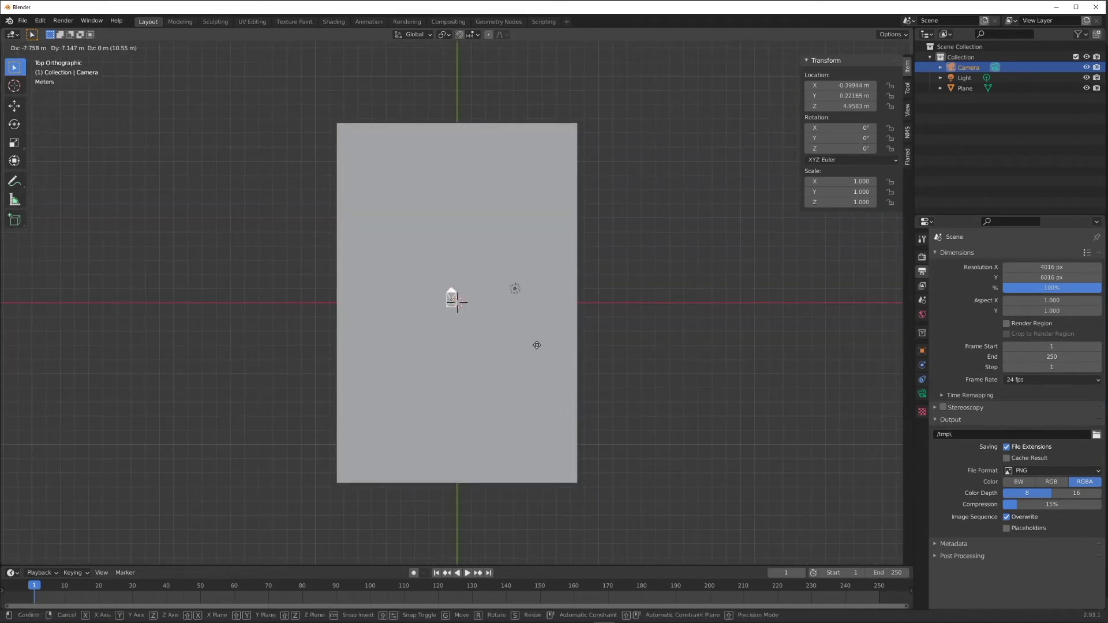
pyautogui.click(541, 350)
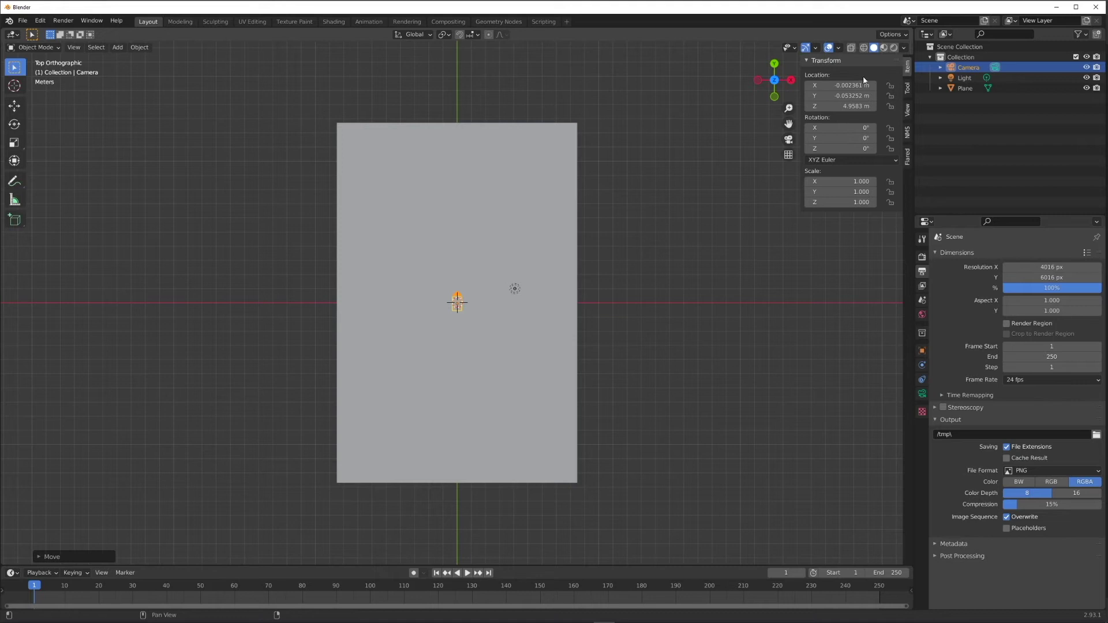
pyautogui.doubleClick(851, 85)
pyautogui.write('0')
pyautogui.press('Tab')
pyautogui.write('0')
pyautogui.press('Tab')
pyautogui.write('0')
pyautogui.press('Return')
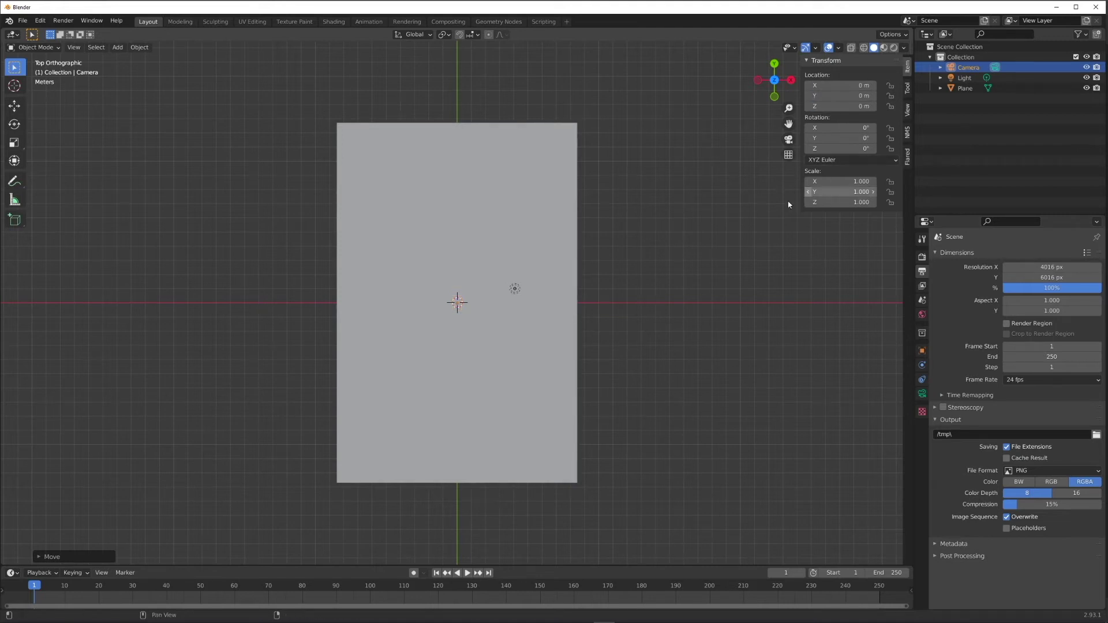
# Step: Look through the camera and move it straight up along the Z axis
pyautogui.moveTo(669, 365); pyautogui.dragTo(628, 254, button='middle')
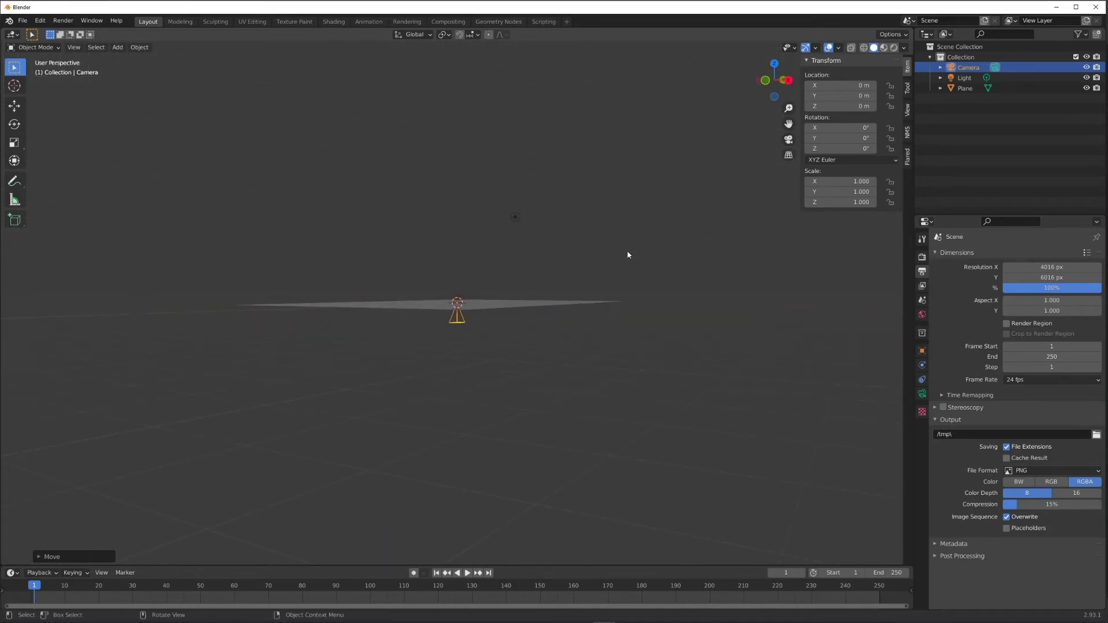
pyautogui.press('KP_0')
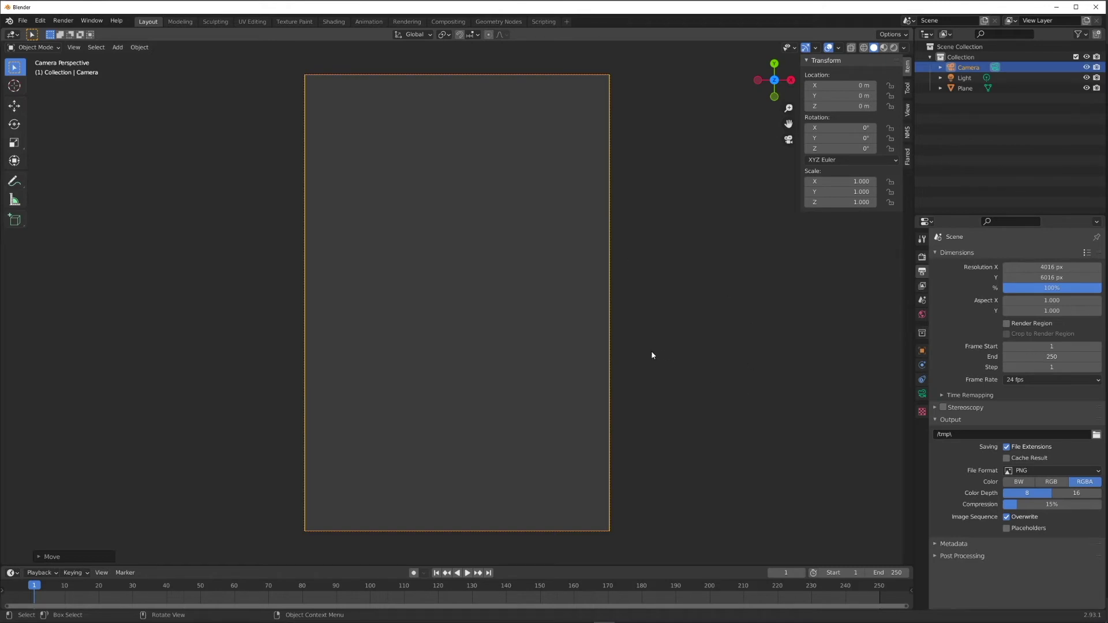
pyautogui.press('g')
pyautogui.press('z')
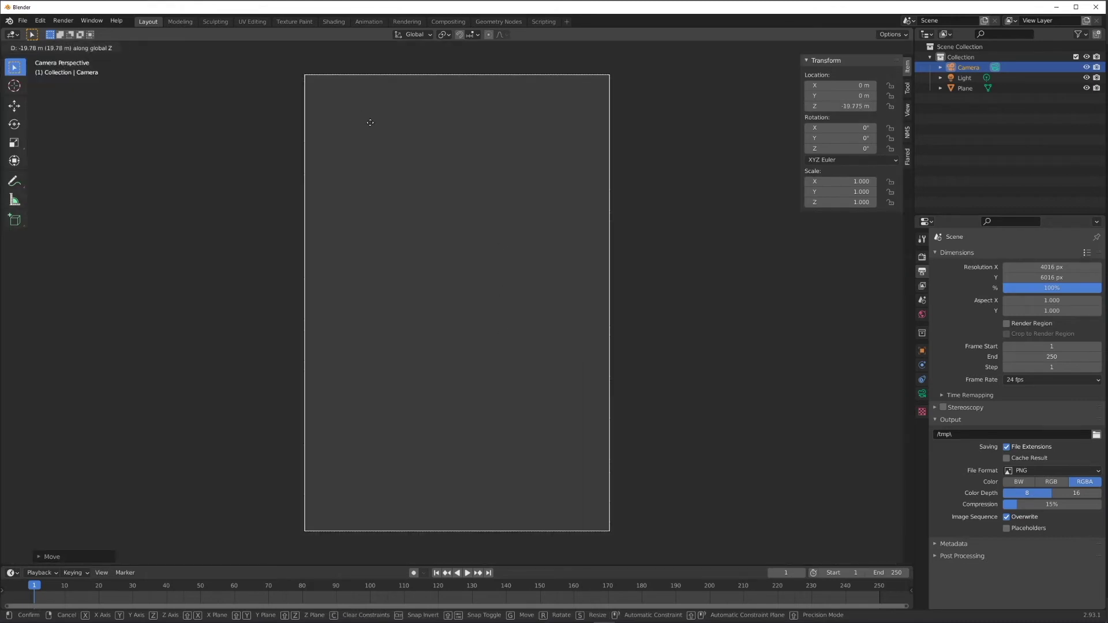
pyautogui.click(477, 113)
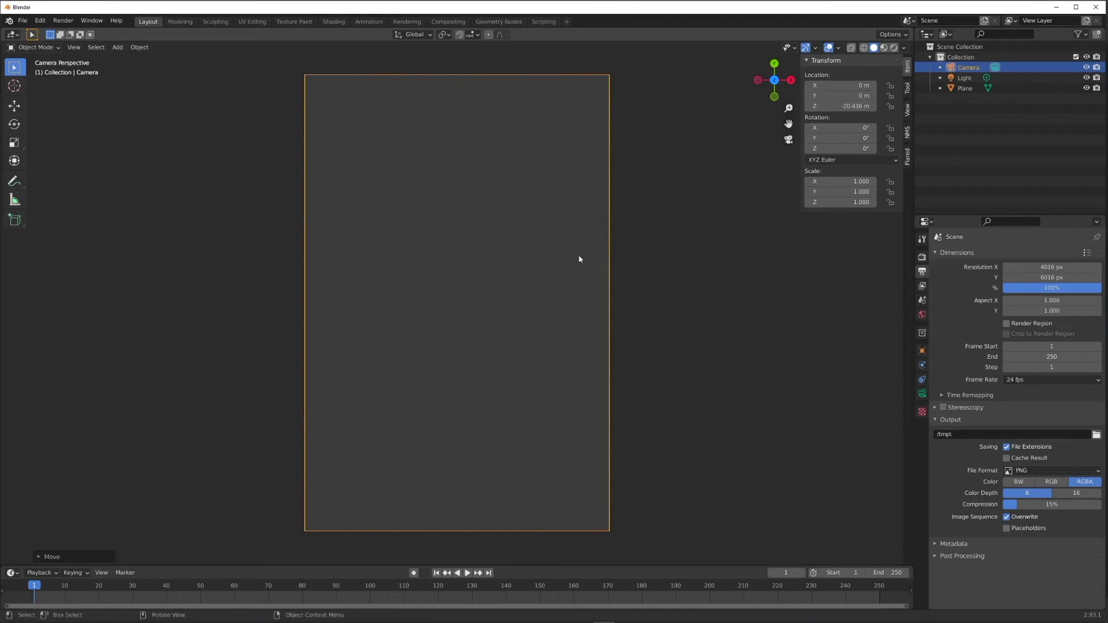
# Step: Fine-tune the camera height to Z 35.316 m so the plane fills the frame, then select the light
pyautogui.moveTo(856, 107); pyautogui.dragTo(884, 106)
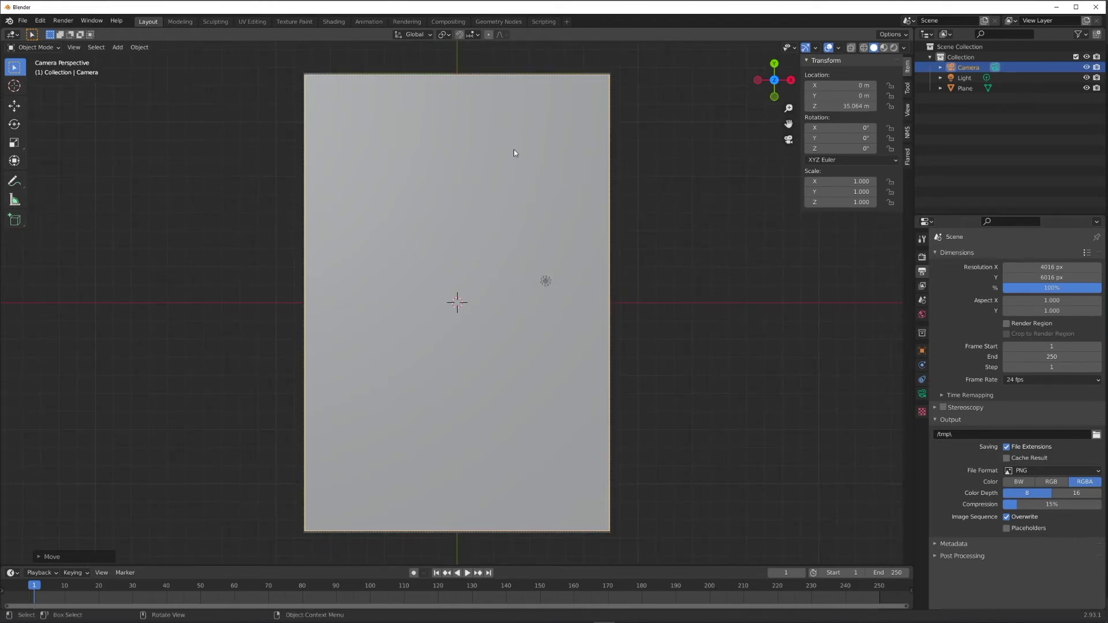
pyautogui.scroll(3, 514, 149)
pyautogui.keyDown('shift'); pyautogui.moveTo(513, 149); pyautogui.dragTo(531, 483, button='middle'); pyautogui.keyUp('shift')
pyautogui.scroll(3, 531, 372)
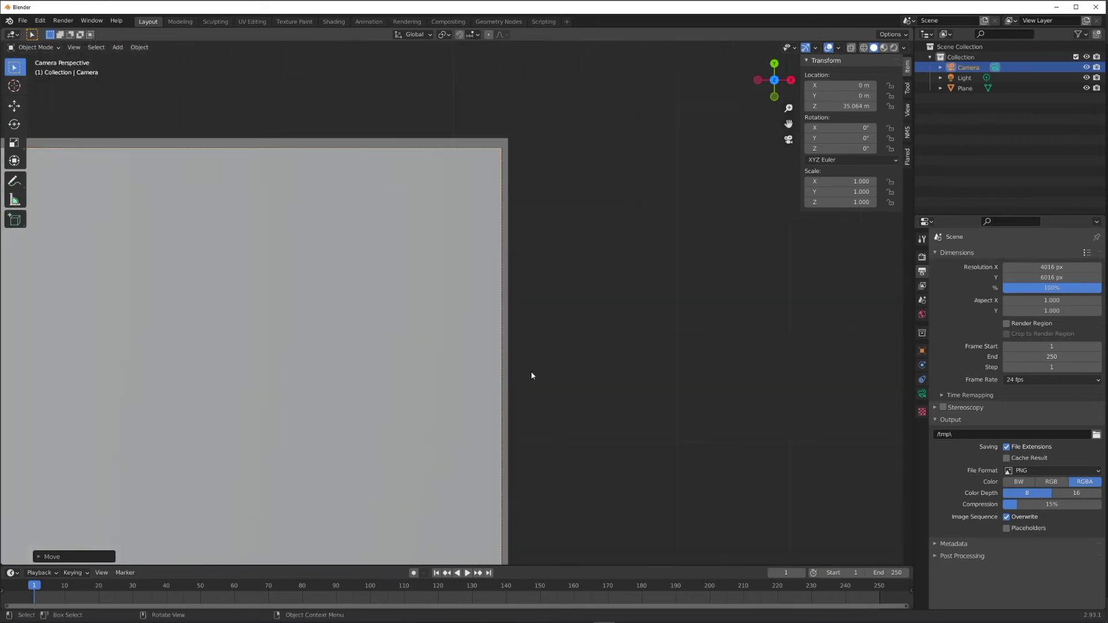
pyautogui.scroll(-4, 521, 445)
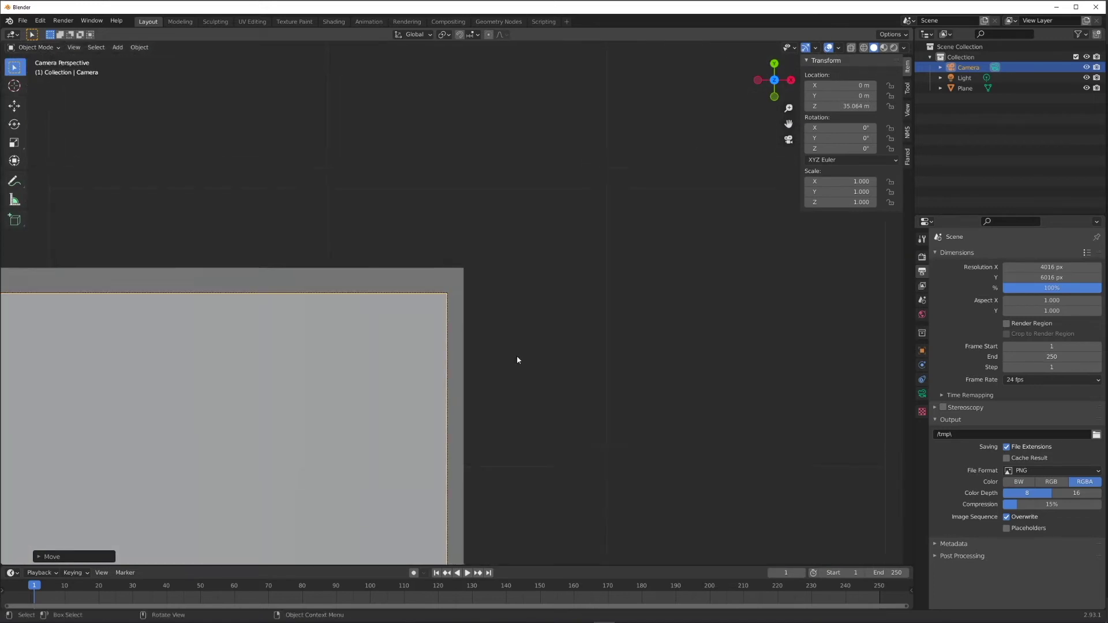
pyautogui.scroll(2, 514, 361)
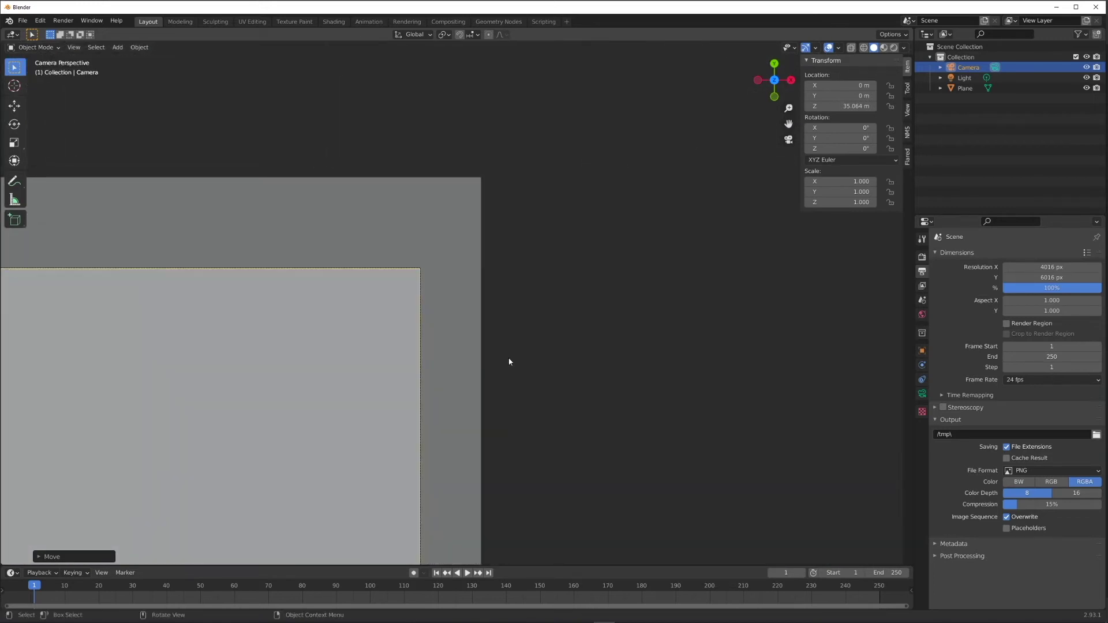
pyautogui.moveTo(848, 106)
pyautogui.mouseDown()
pyautogui.moveTo(836, 107)
pyautogui.moveTo(851, 106)
pyautogui.mouseUp()
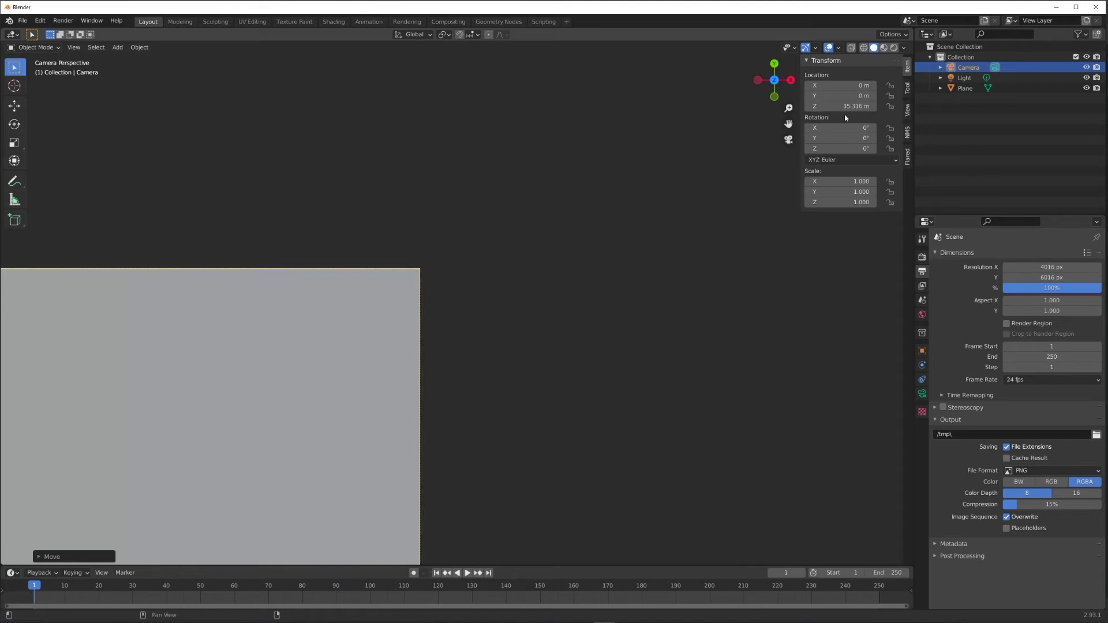
pyautogui.press('Home')
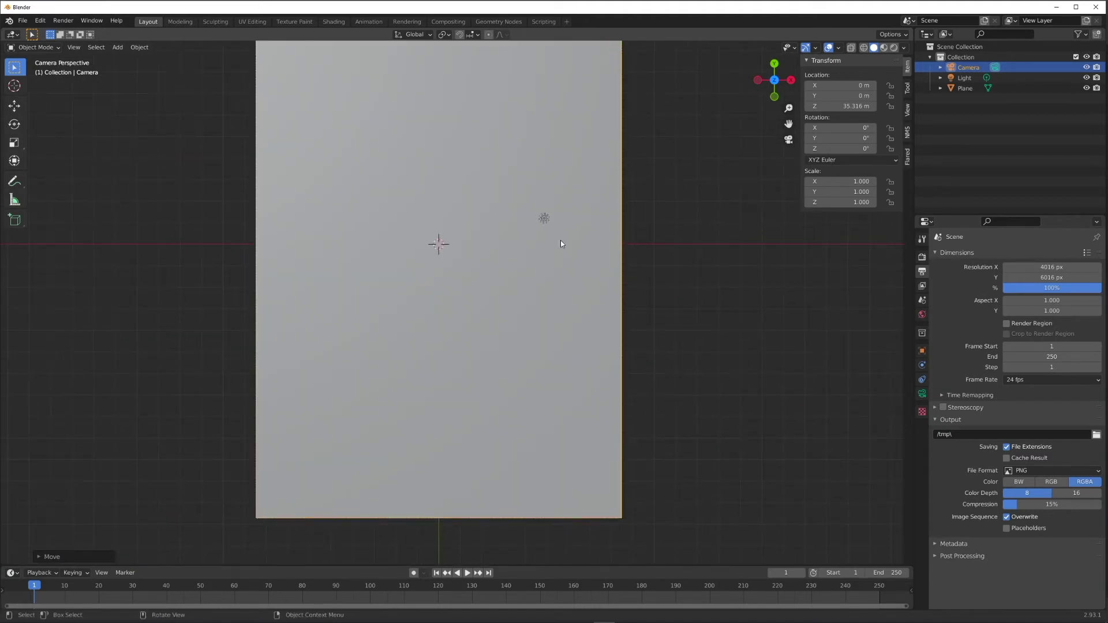
pyautogui.click(545, 219)
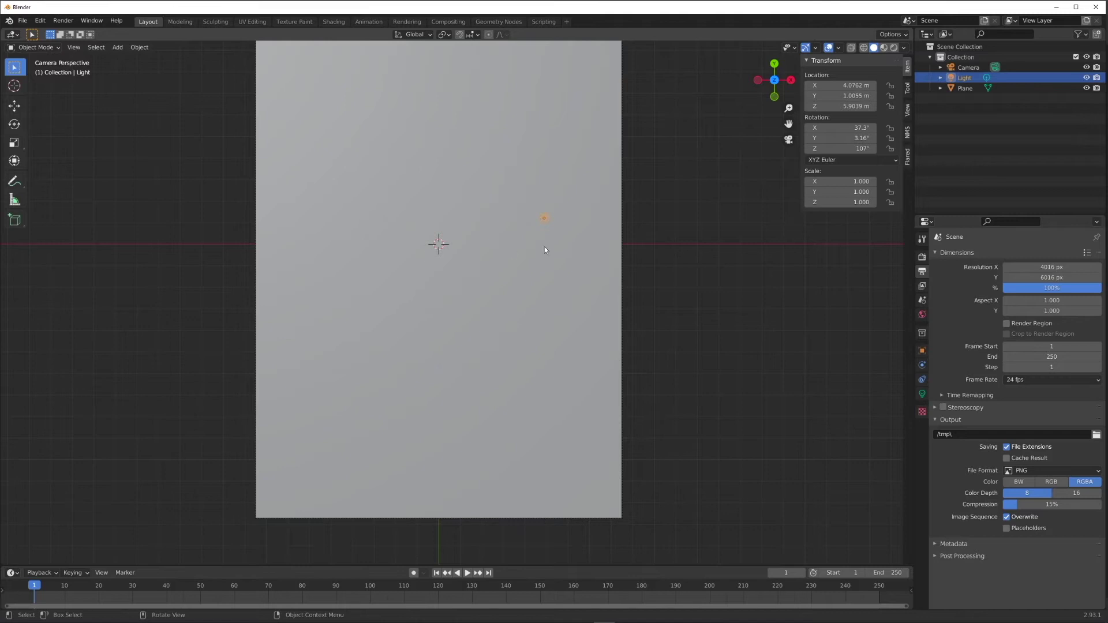
# Step: Delete the light, select the plane, and split the 3D view into two stacked areas
pyautogui.moveTo(545, 247); pyautogui.dragTo(571, 174, button='middle')
pyautogui.press('Delete')
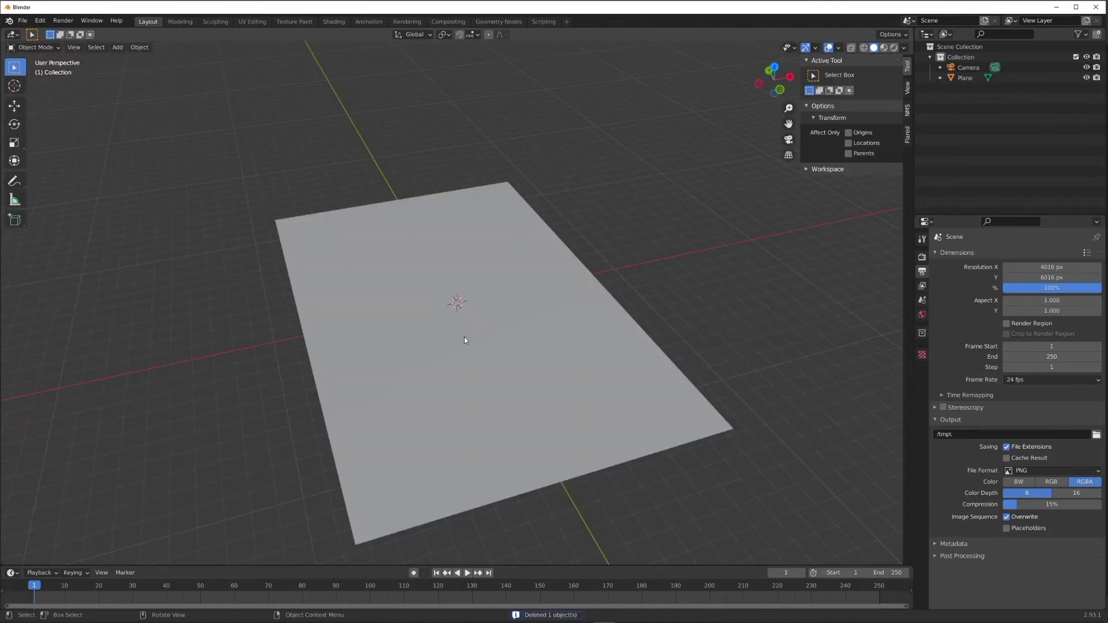
pyautogui.scroll(-6, 526, 341)
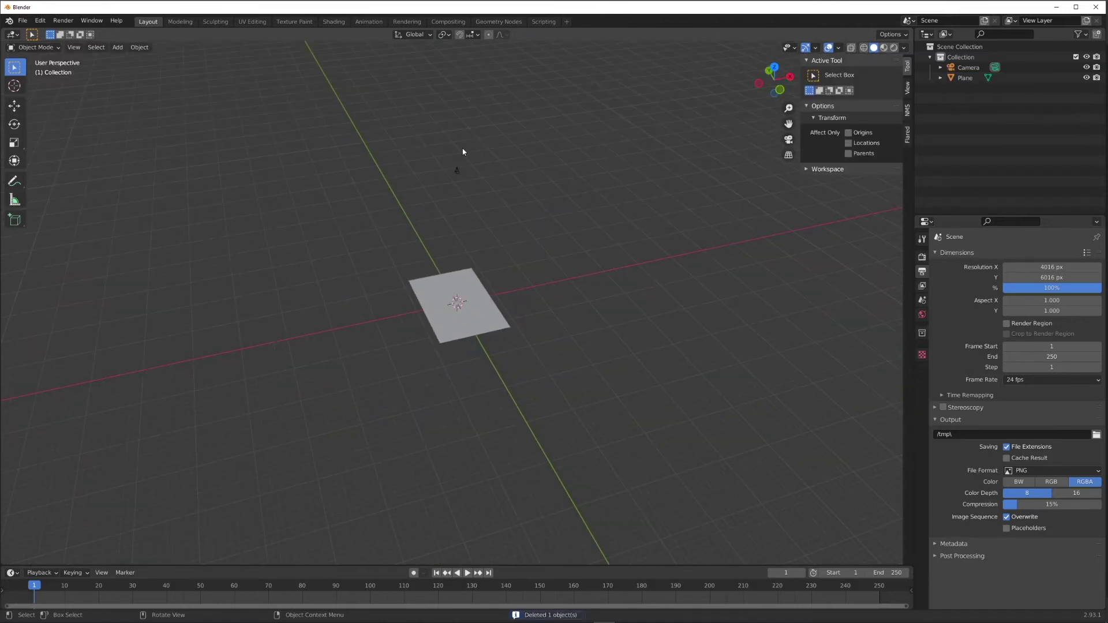
pyautogui.click(458, 173)
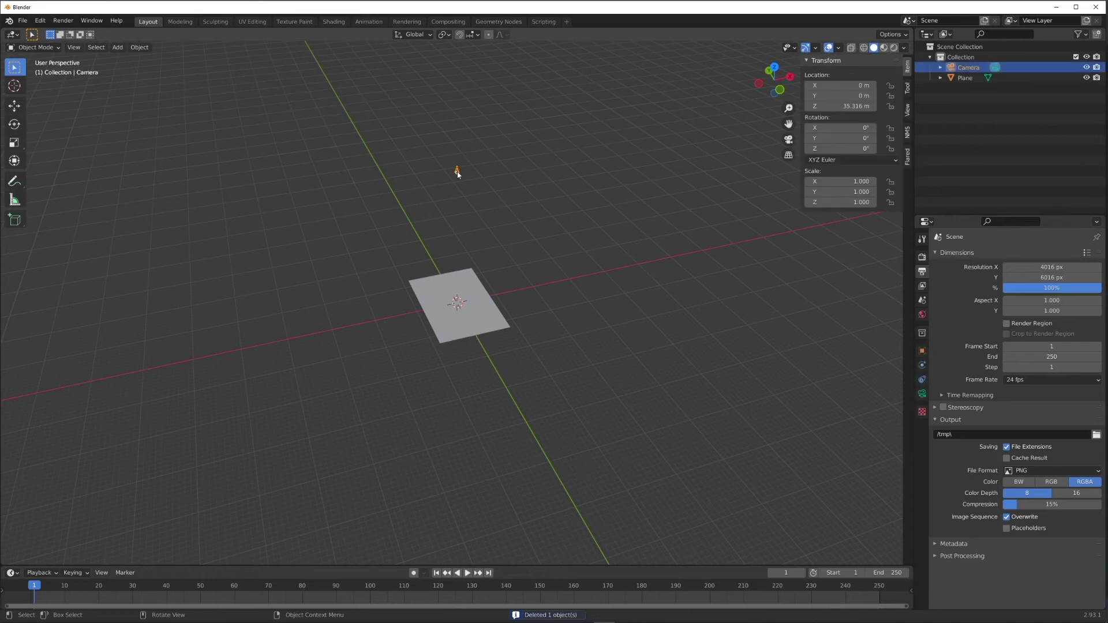
pyautogui.click(462, 320)
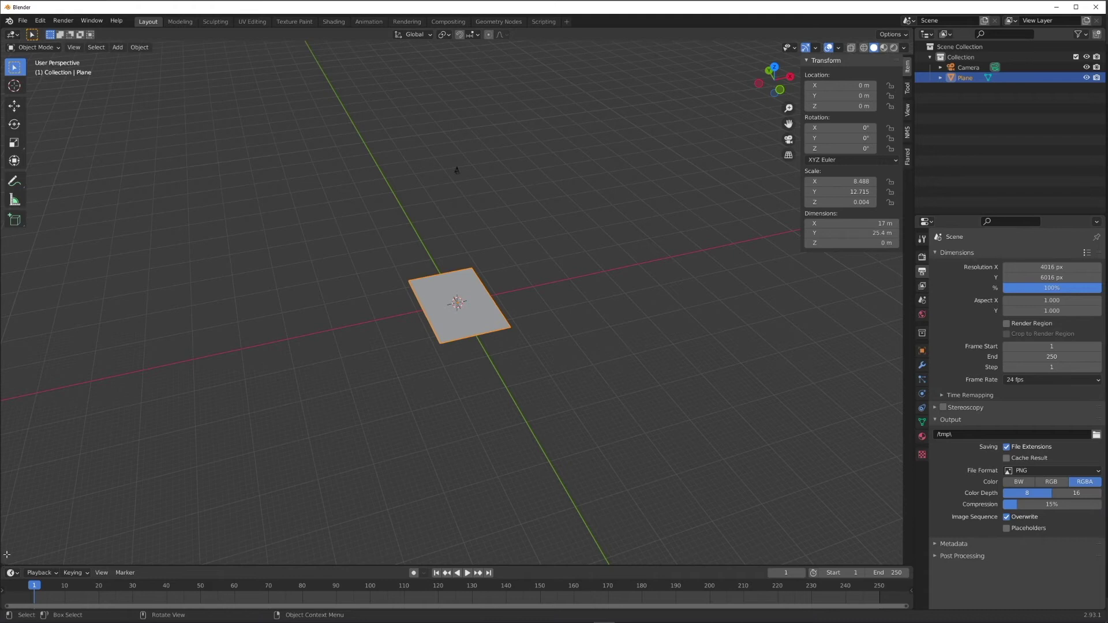
pyautogui.moveTo(5, 561); pyautogui.dragTo(50, 292)
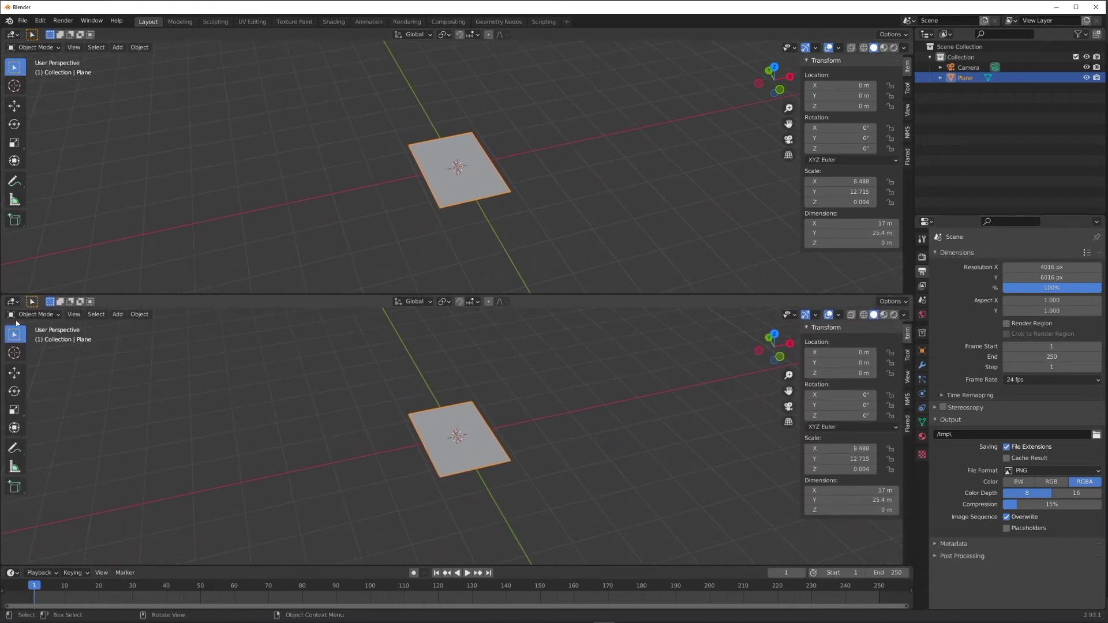
# Step: Turn the lower area into the Shader Editor and create Material.001 for the plane
pyautogui.click(23, 317)
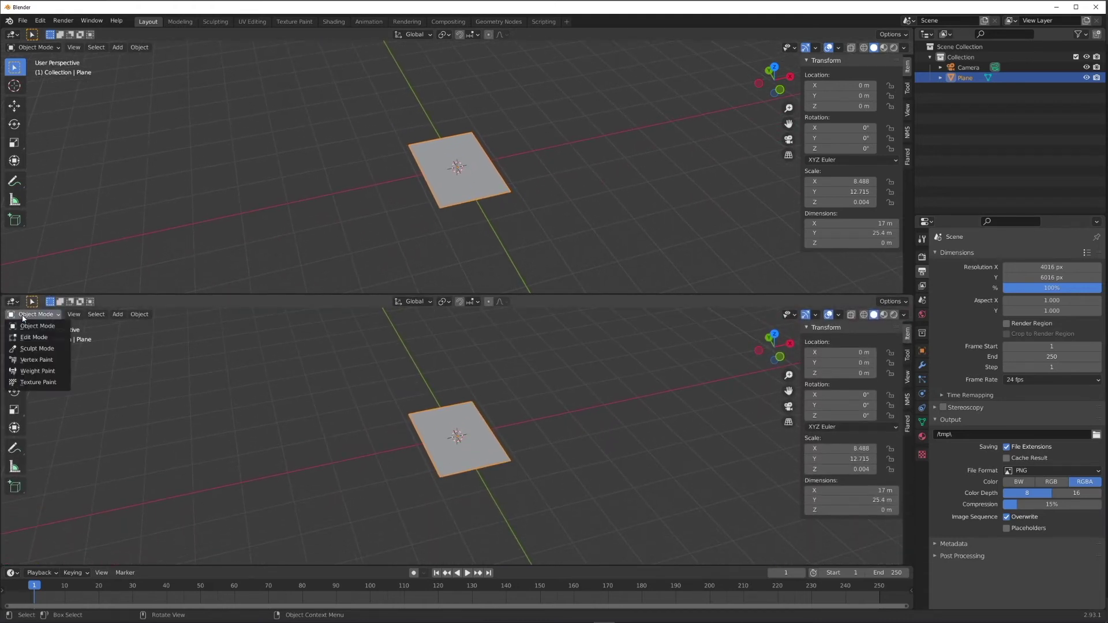
pyautogui.click(13, 301)
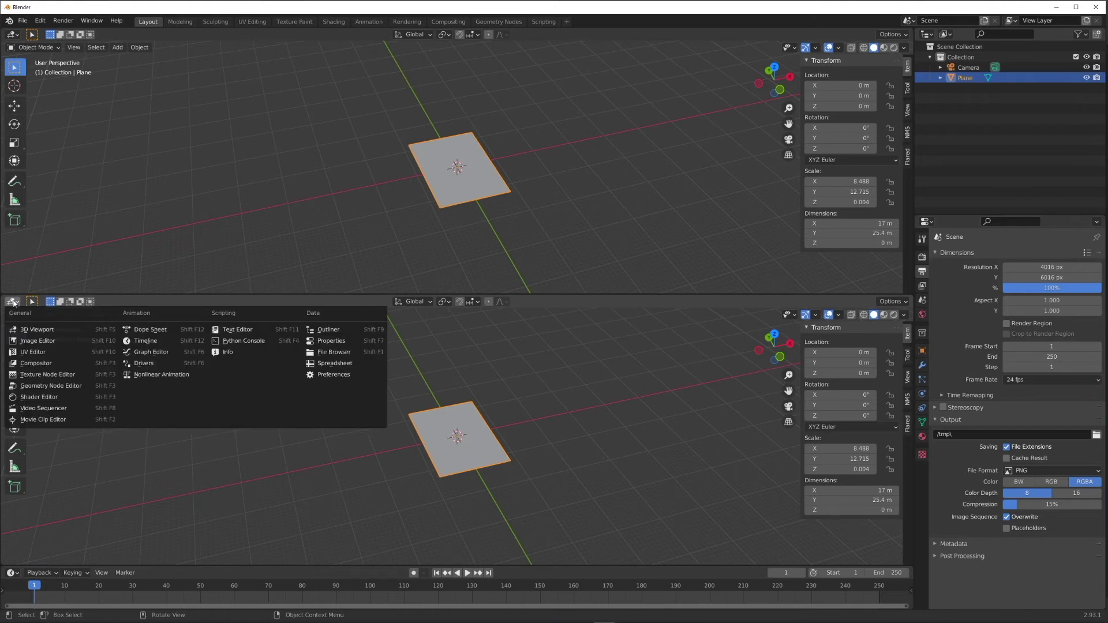
pyautogui.click(46, 397)
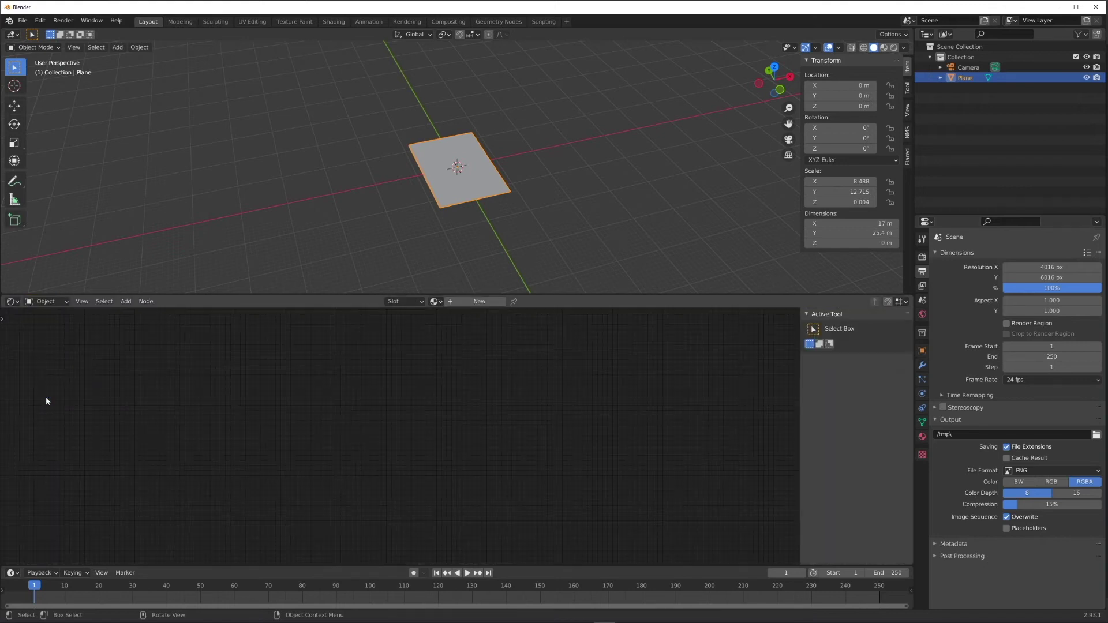
pyautogui.click(922, 439)
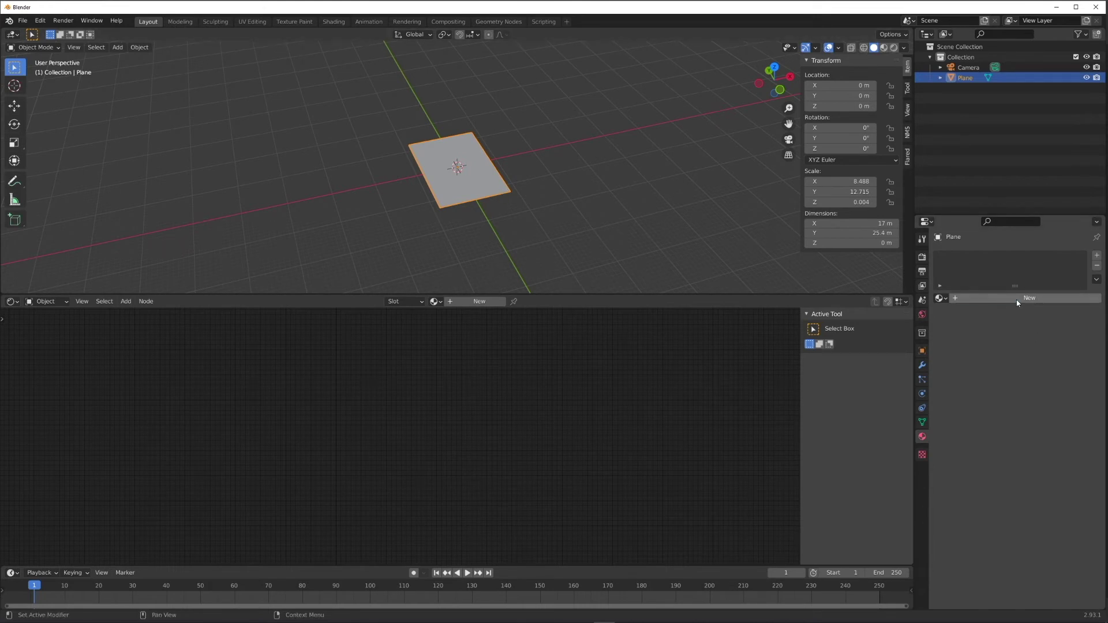
pyautogui.click(1016, 300)
pyautogui.scroll(5, 570, 431)
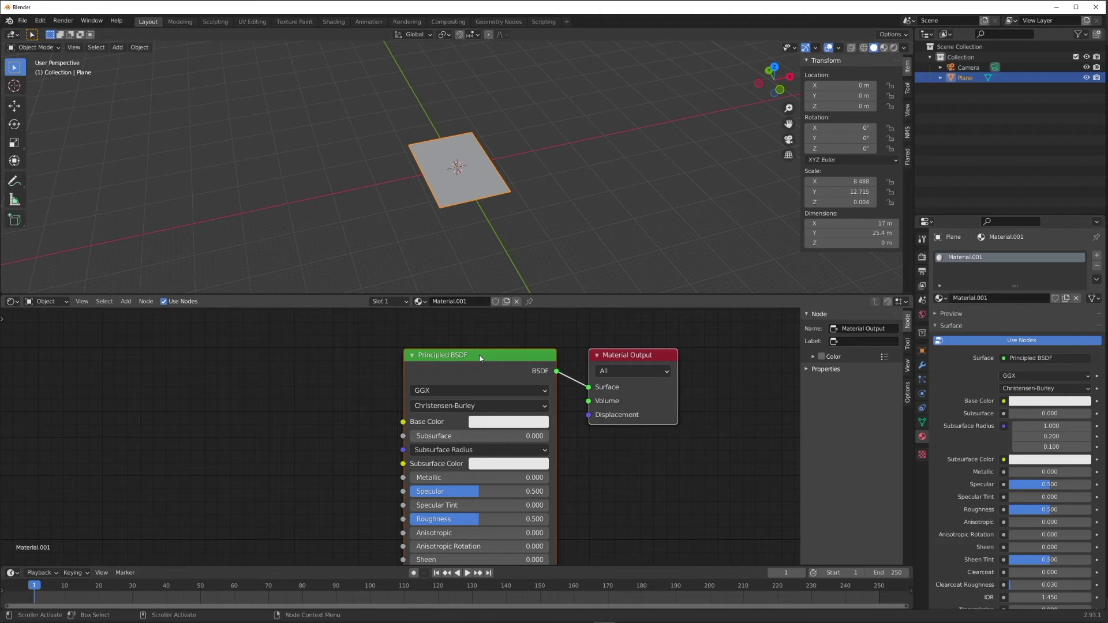
# Step: Delete the Principled BSDF node, keeping only the Material Output
pyautogui.press('x')
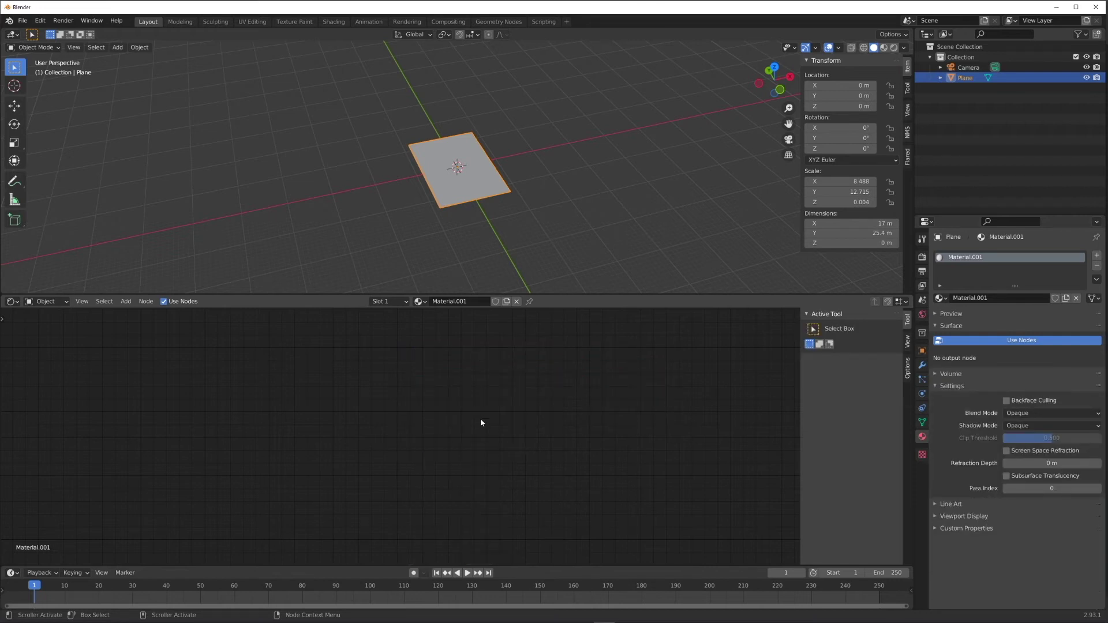
pyautogui.hotkey('ctrl', 'z')
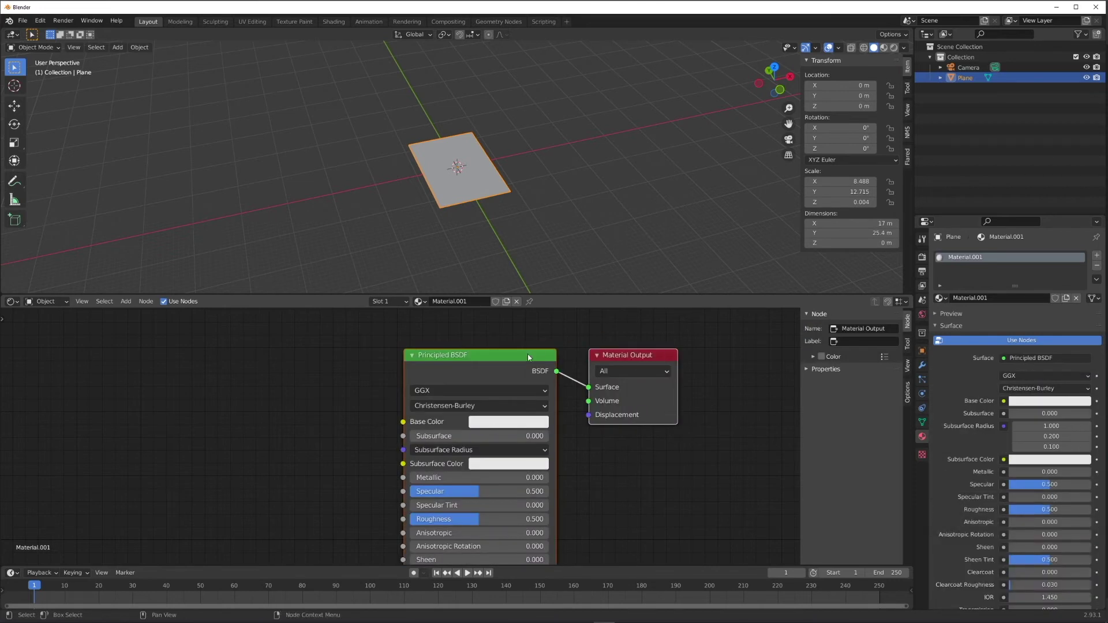
pyautogui.click(515, 368)
pyautogui.press('x')
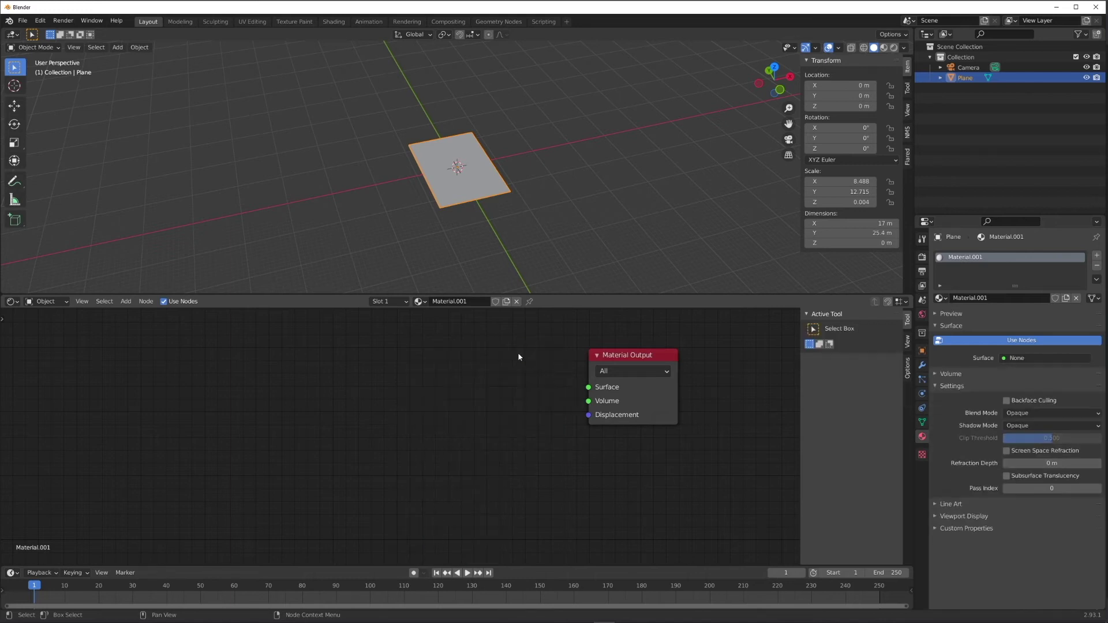
# Step: Add an Image Texture node and load pexels-bob-ward-3347244.jpg from Downloads into it
pyautogui.click(126, 301)
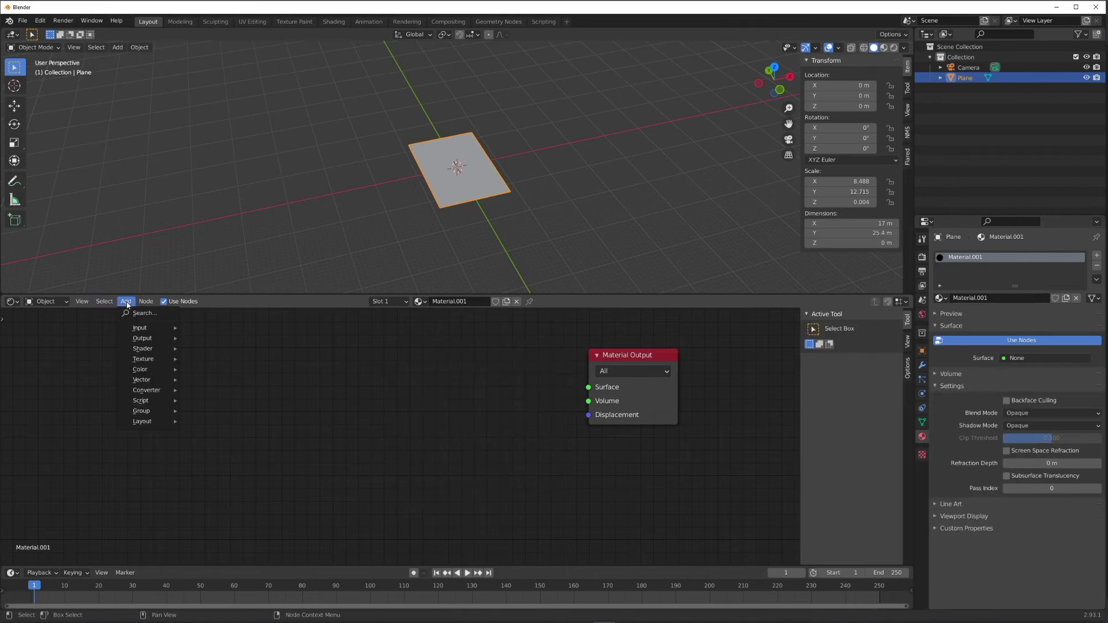
pyautogui.click(141, 313)
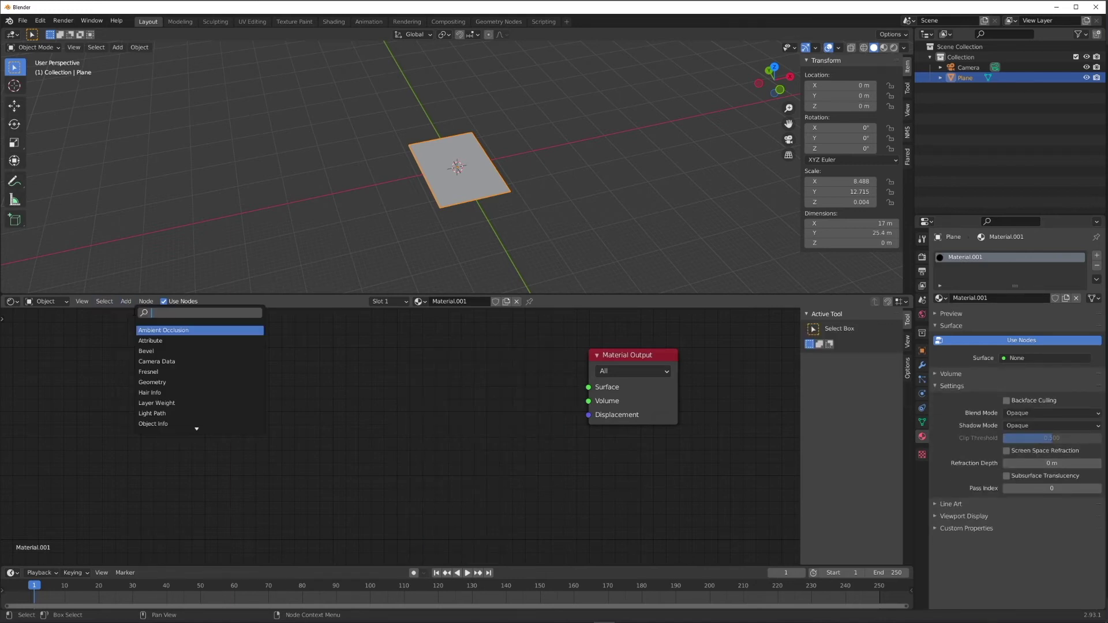
pyautogui.write('image')
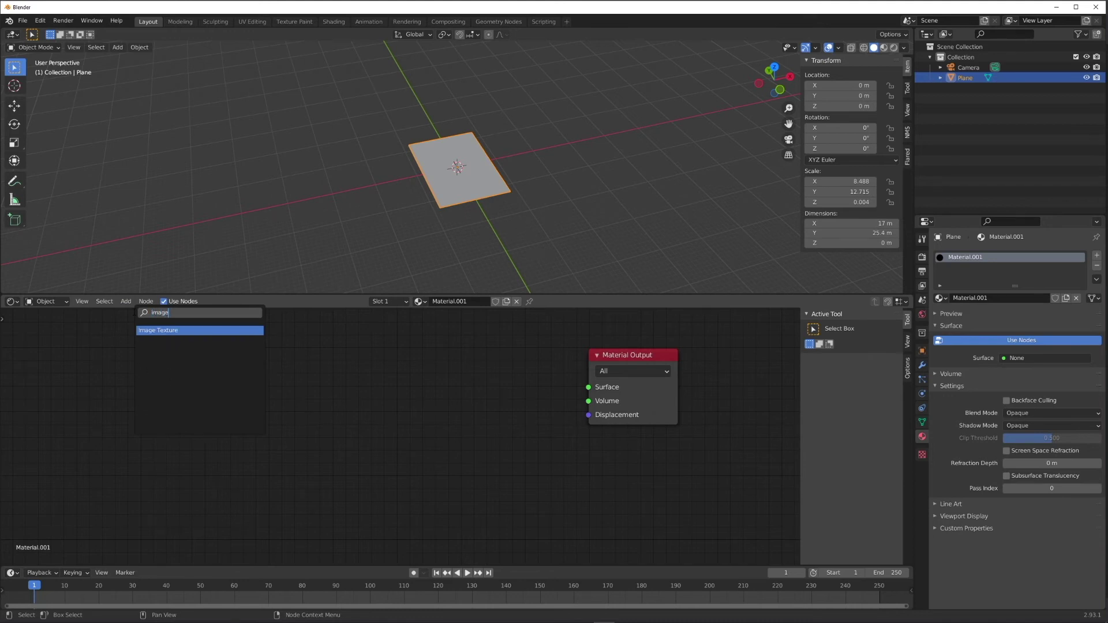
pyautogui.click(151, 330)
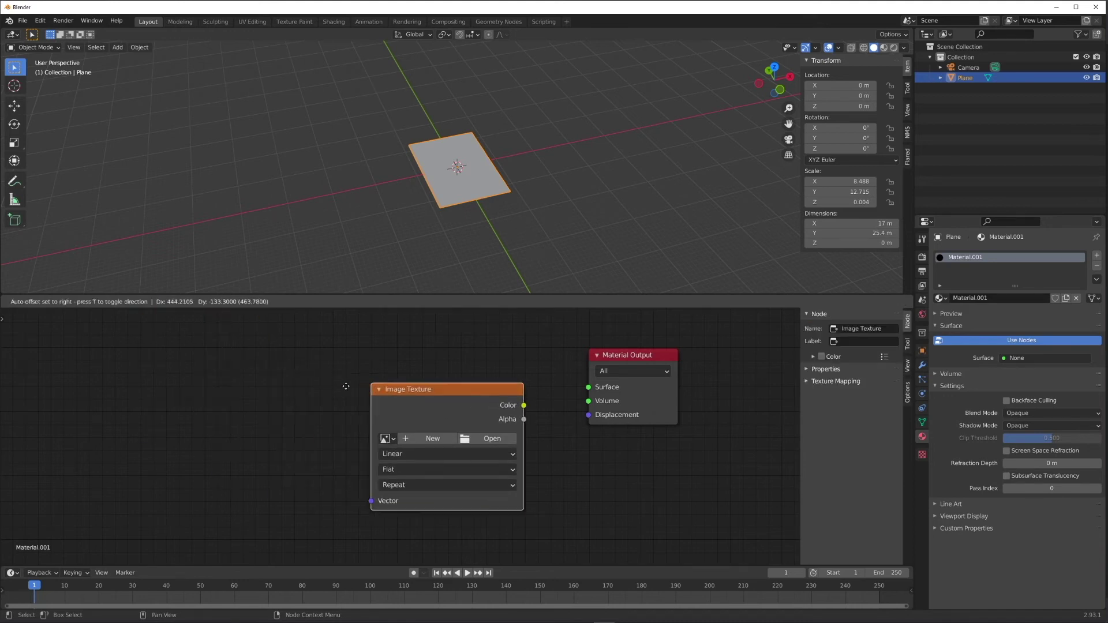
pyautogui.click(465, 403)
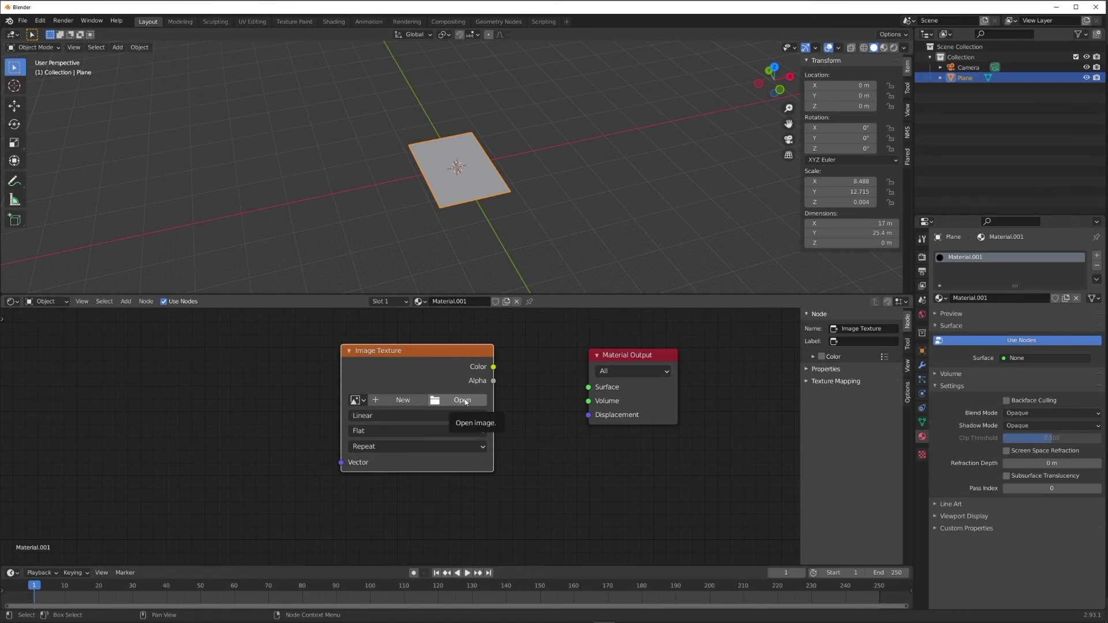
pyautogui.click(465, 401)
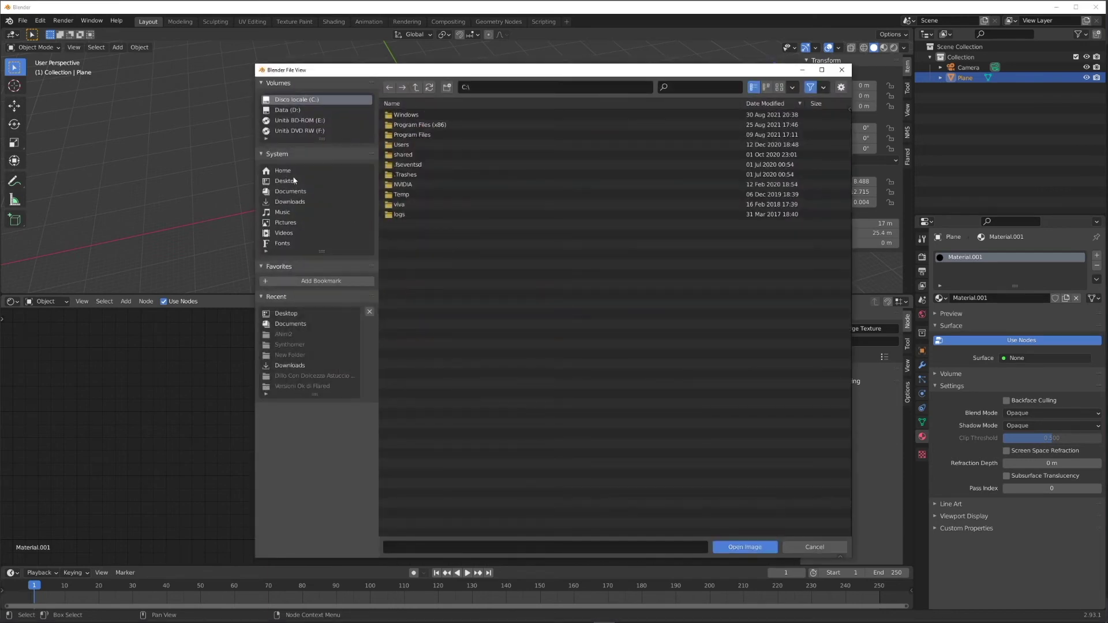
pyautogui.click(297, 202)
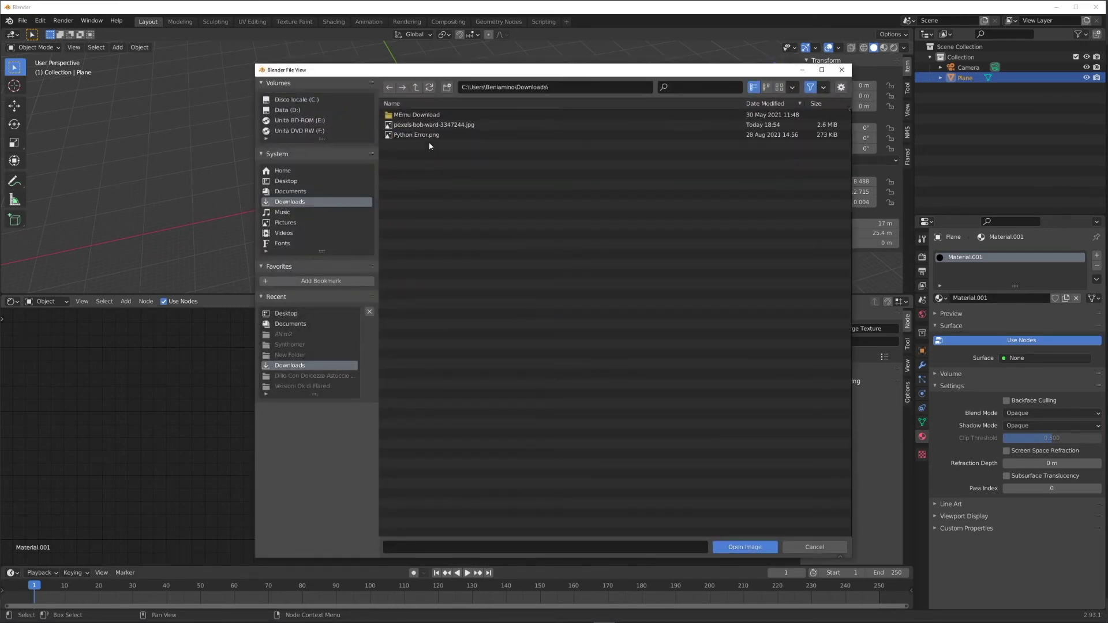
pyautogui.doubleClick(420, 126)
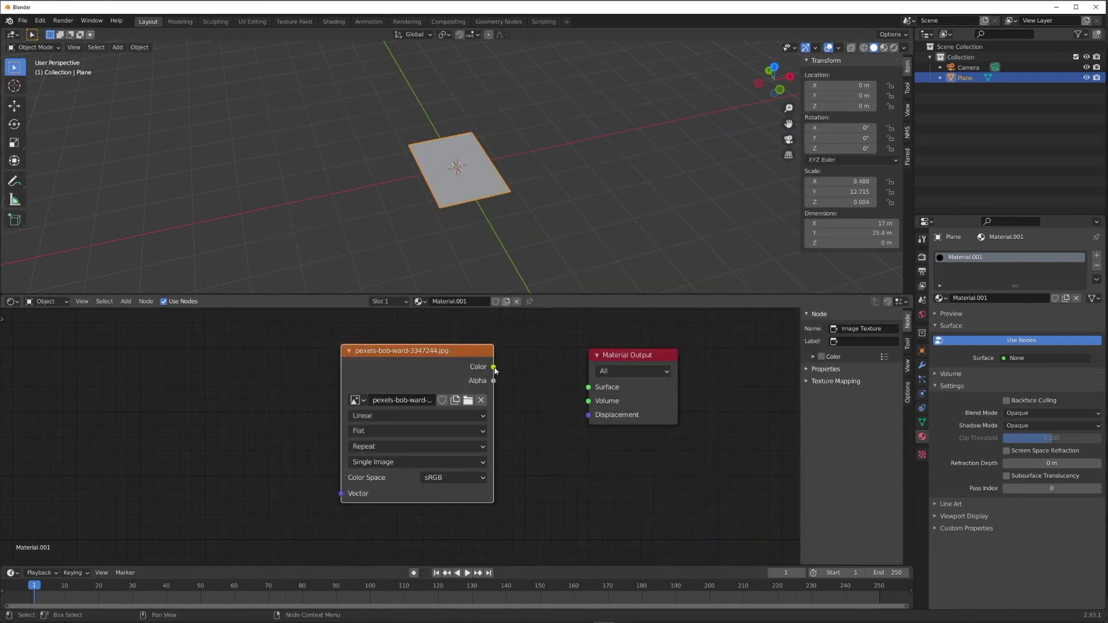
# Step: Wire the image texture Color into Surface and view the textured plane through the camera in Material Preview
pyautogui.moveTo(494, 367); pyautogui.dragTo(589, 387)
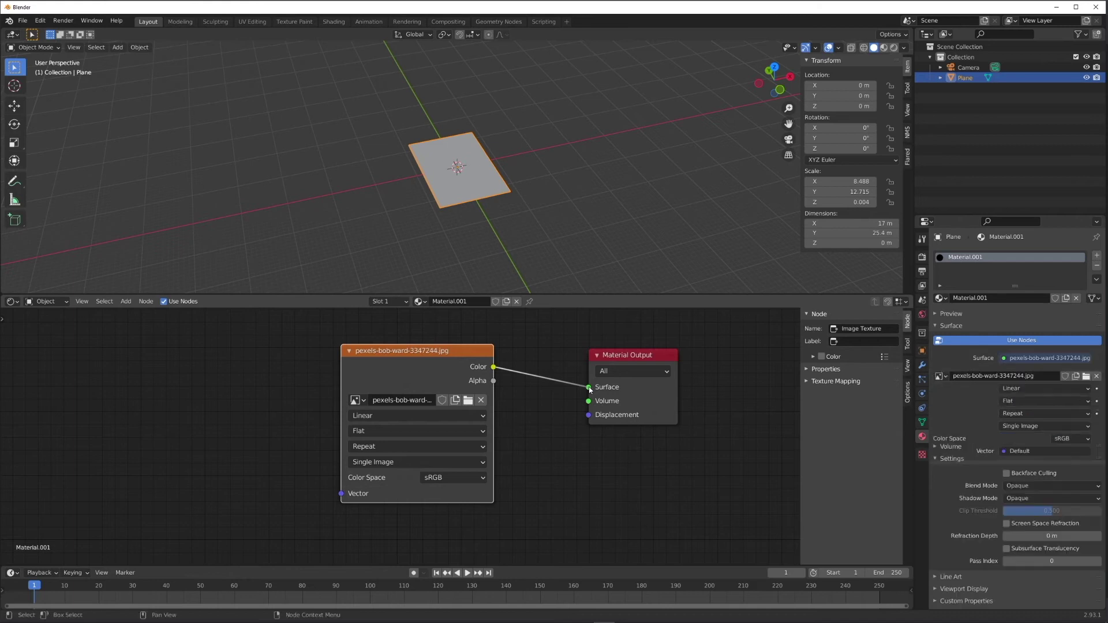
pyautogui.click(893, 48)
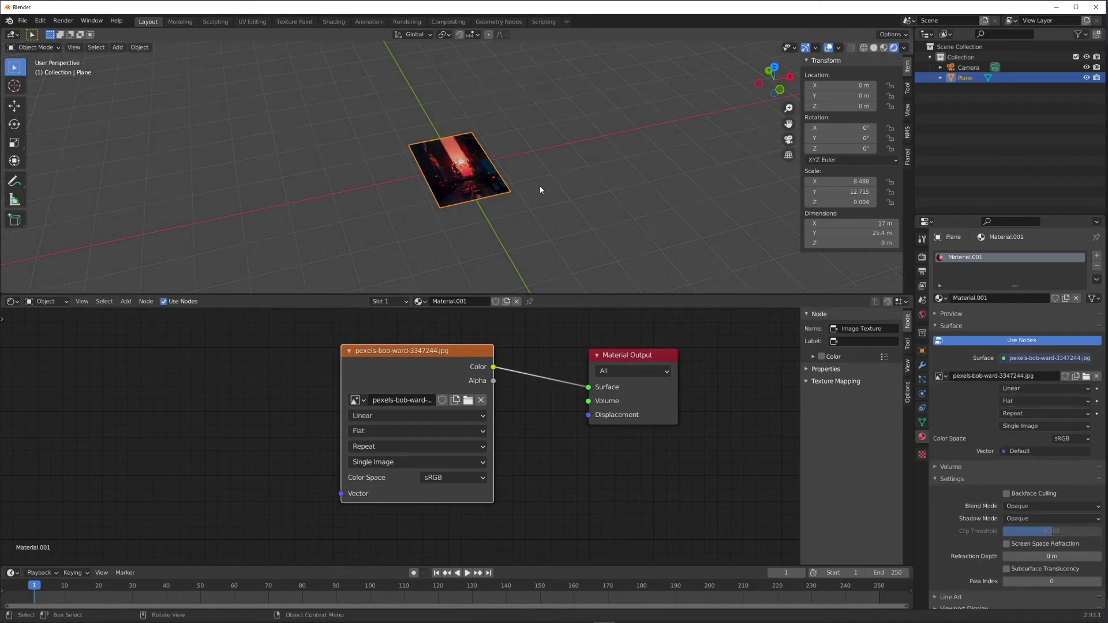
pyautogui.press('KP_0')
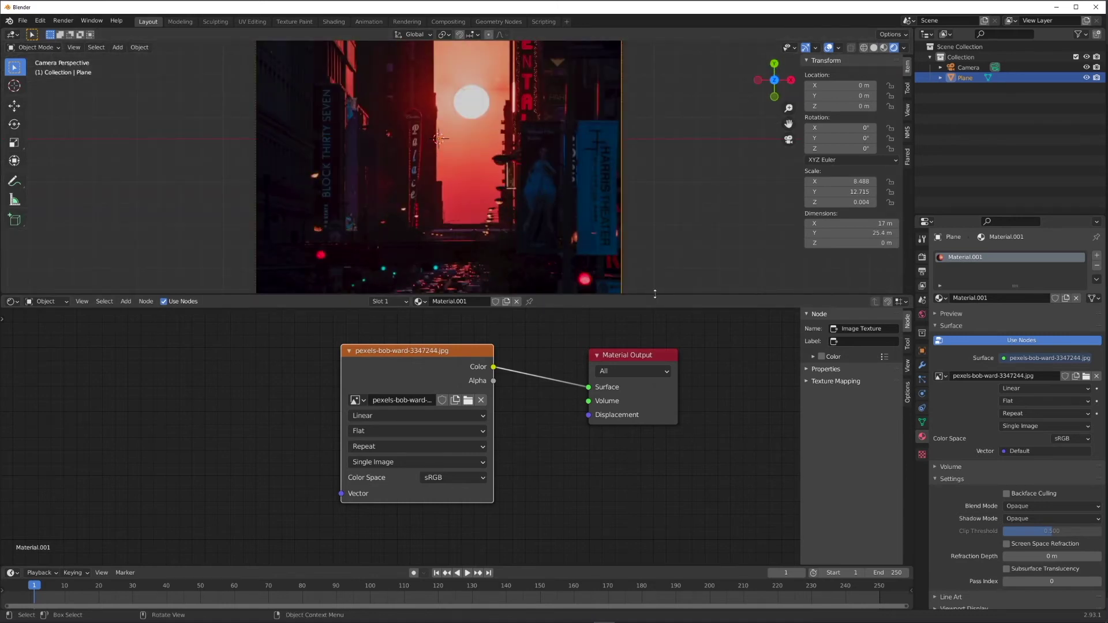
pyautogui.moveTo(654, 296); pyautogui.dragTo(609, 508)
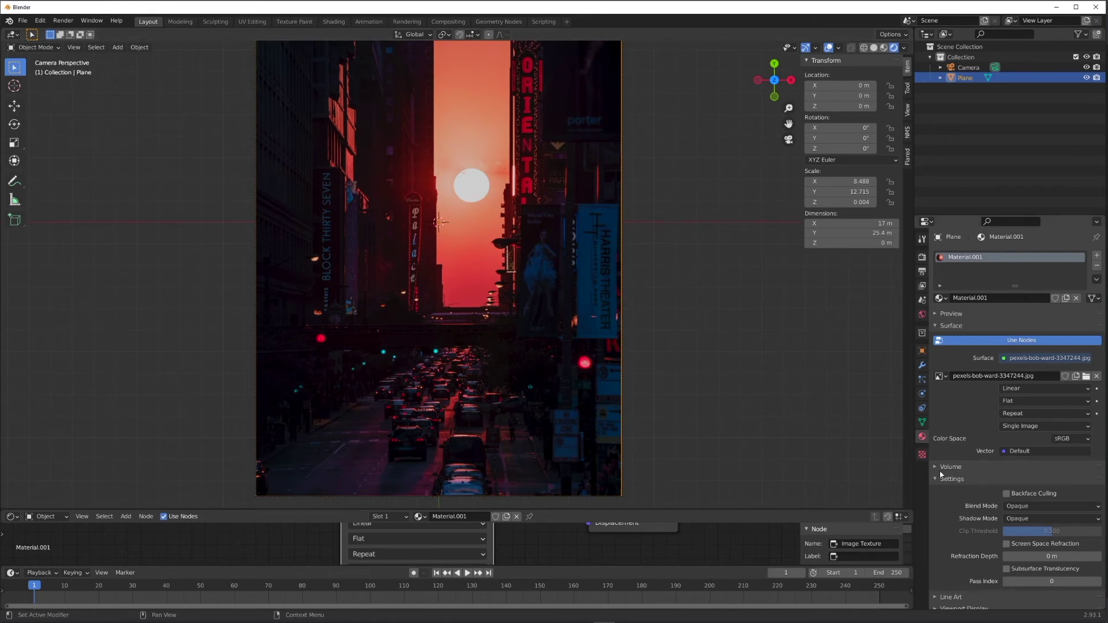
# Step: Set the Color Management View Transform from Filmic to Standard, then switch to File Explorer
pyautogui.click(922, 258)
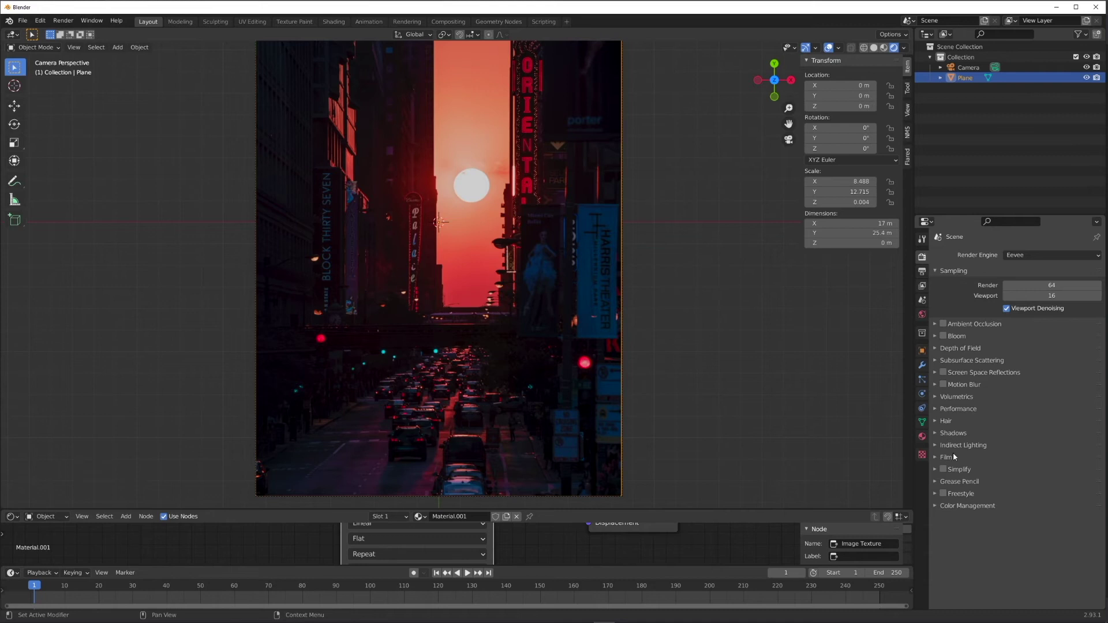
pyautogui.click(958, 506)
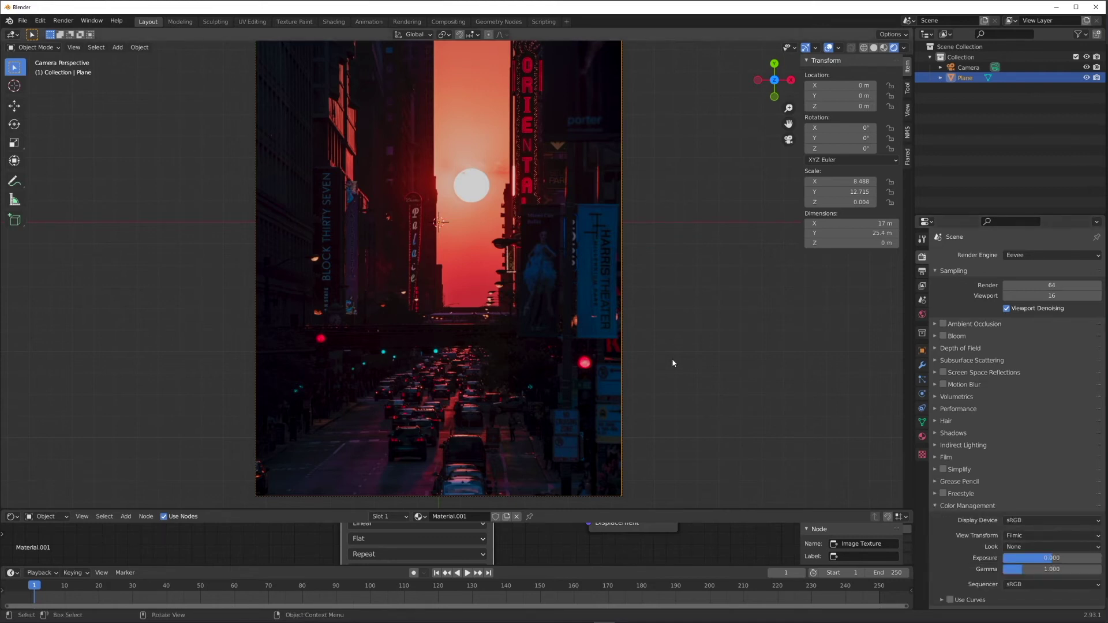
pyautogui.click(1019, 536)
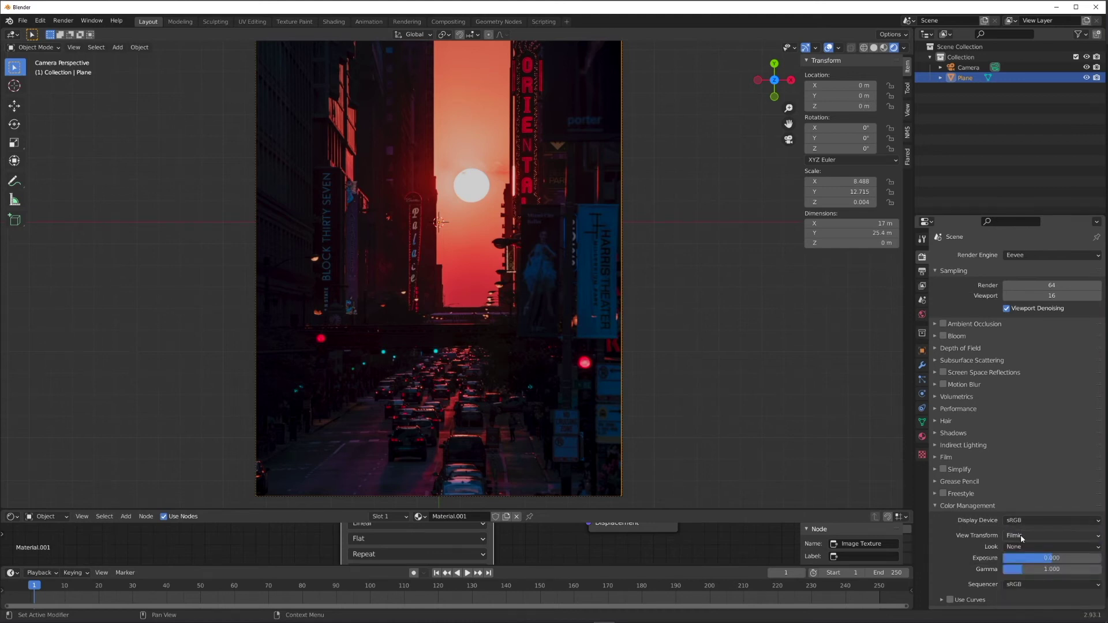
pyautogui.click(1023, 537)
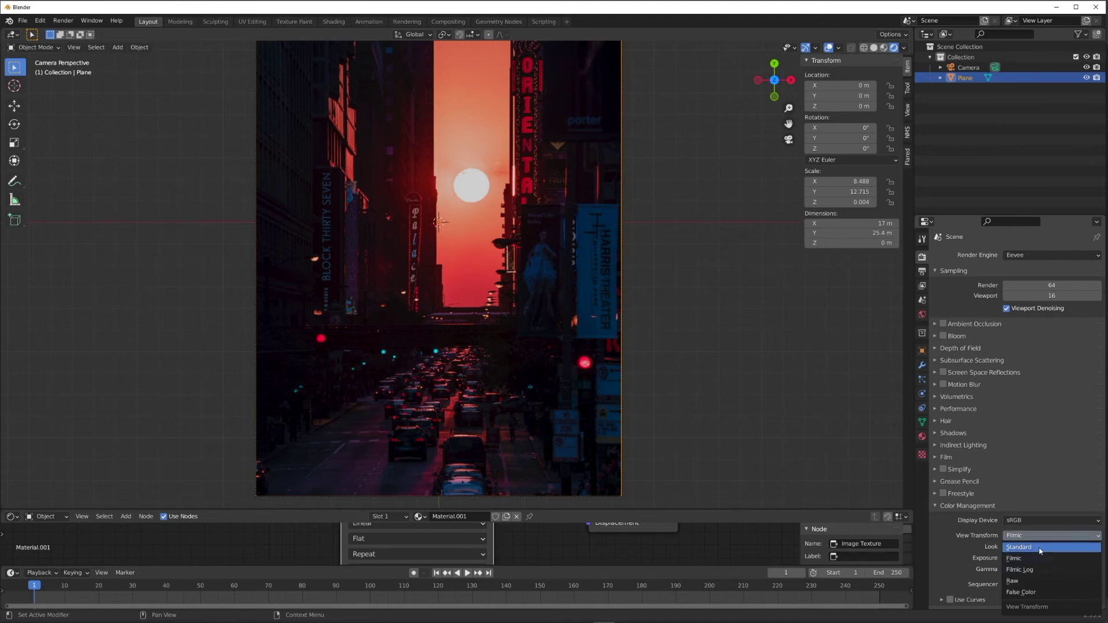
pyautogui.click(1040, 549)
pyautogui.hotkey('alt', 'Tab')
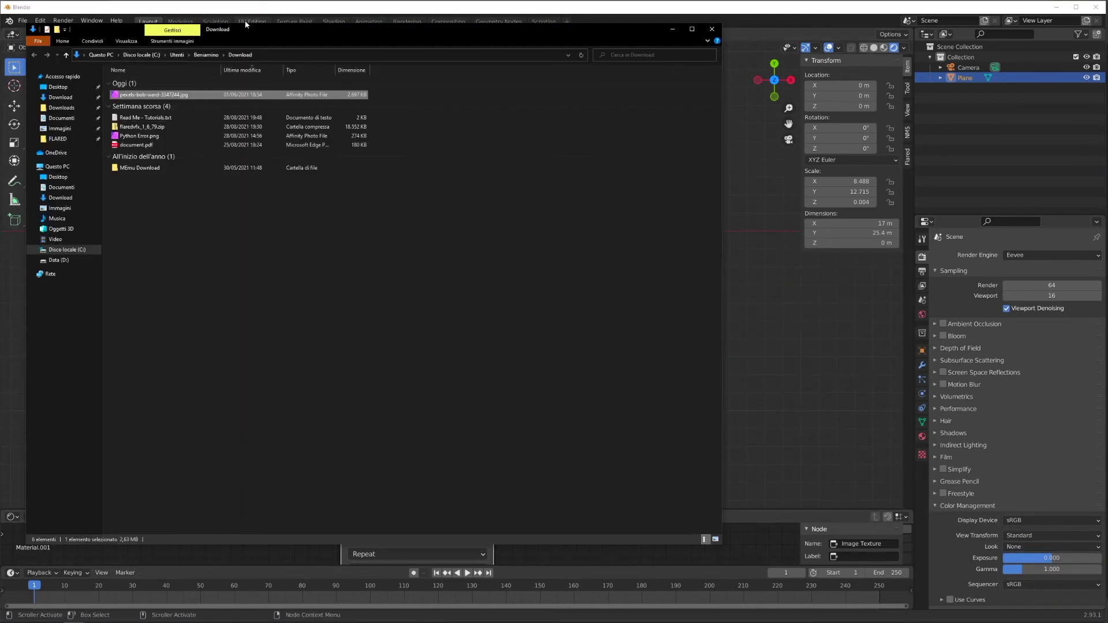
# Step: Open the original sunset photo in File Explorer to compare it with the Blender plane
pyautogui.moveTo(245, 20); pyautogui.dragTo(929, 132)
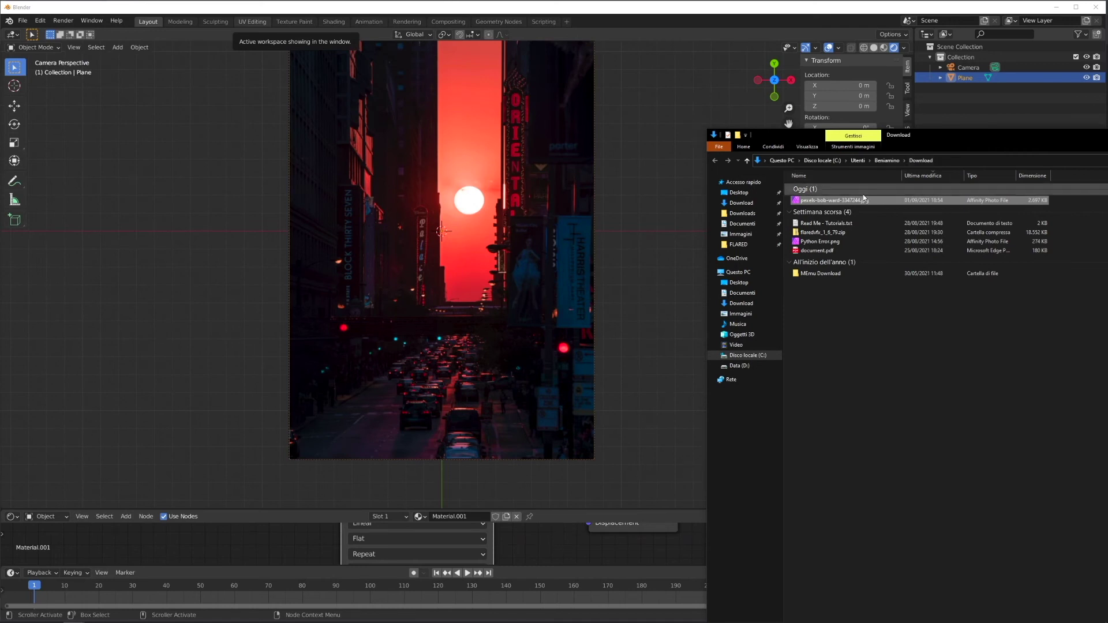
pyautogui.click(700, 170)
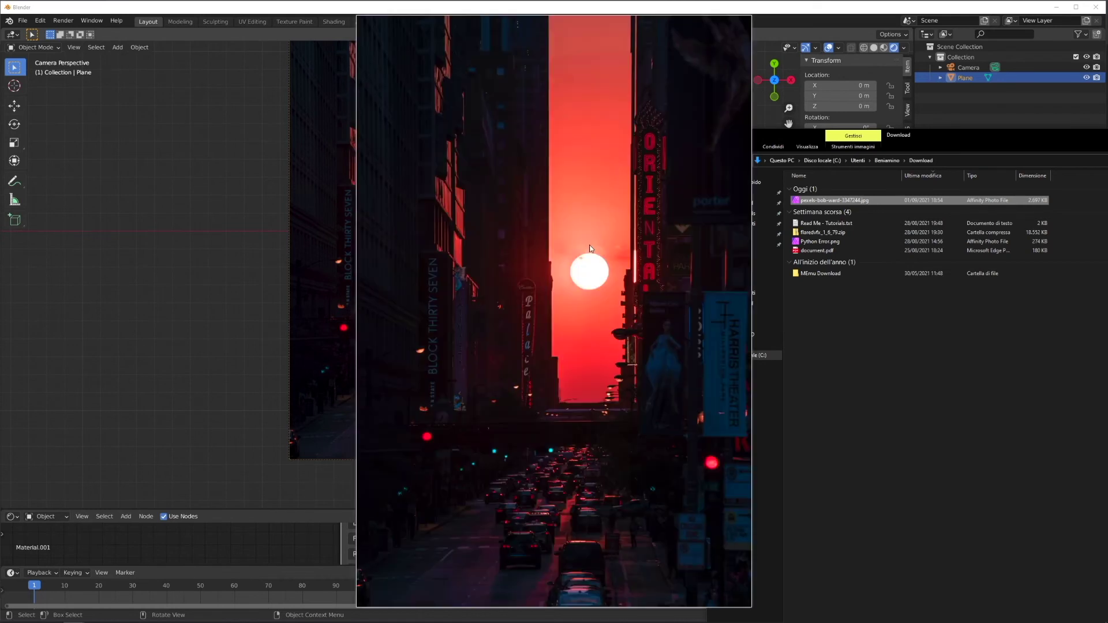
pyautogui.click(658, 366)
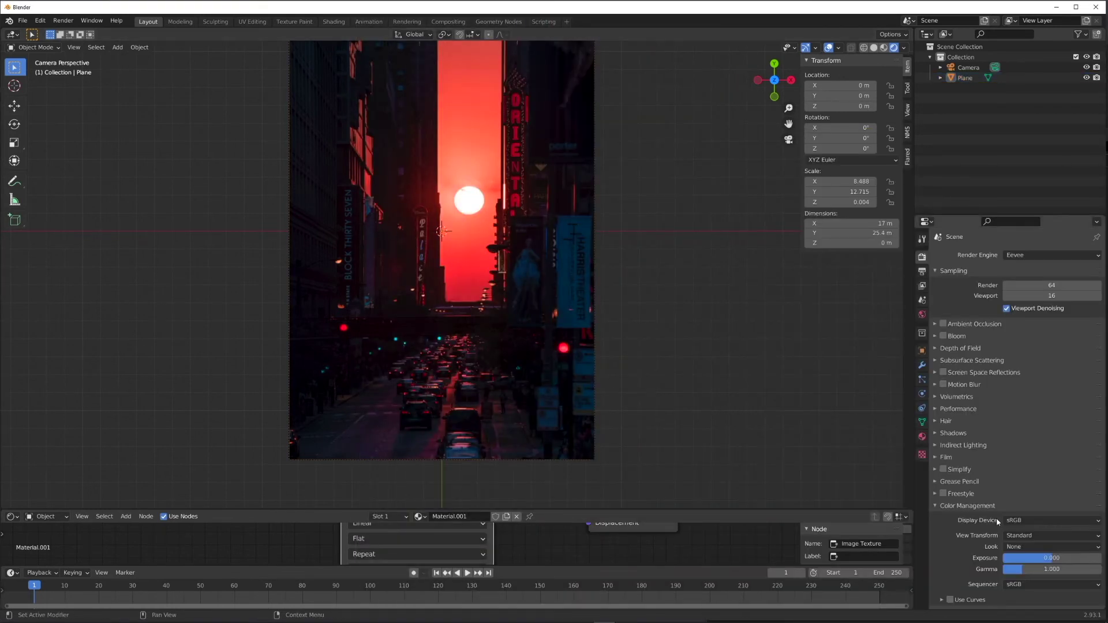
# Step: Switch the View Transform back to Filmic in Blender
pyautogui.click(1027, 536)
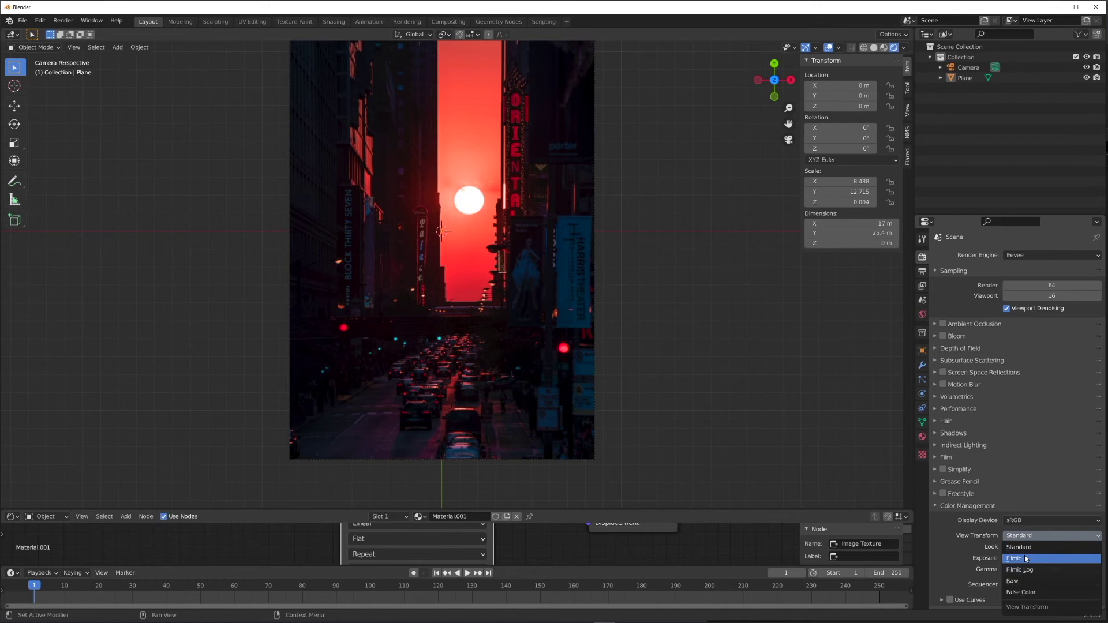
pyautogui.click(1014, 558)
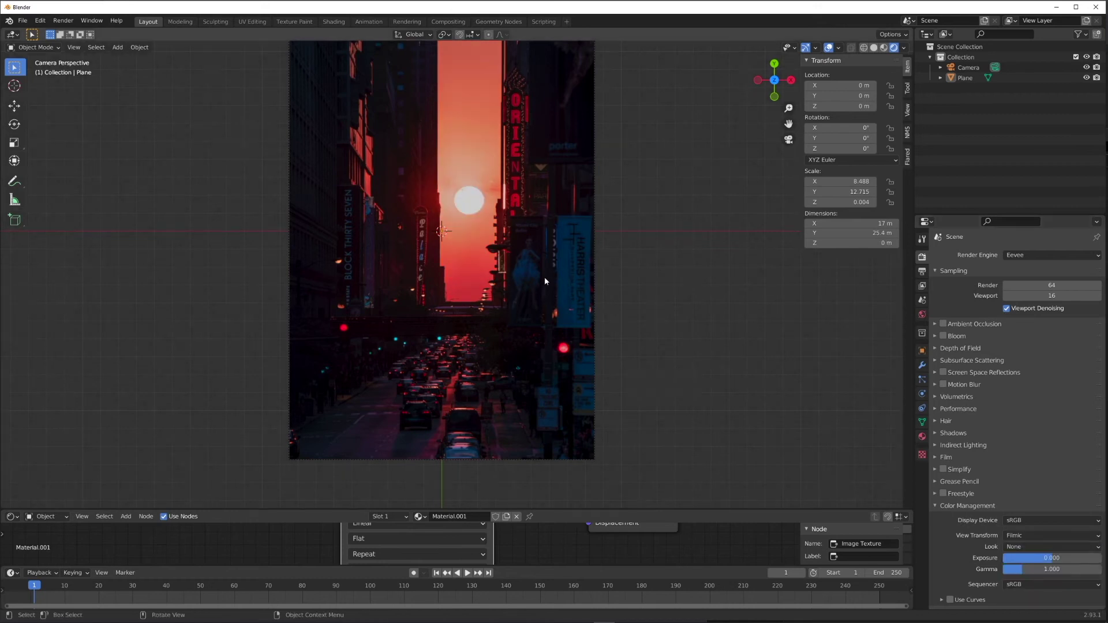
pyautogui.click(1021, 537)
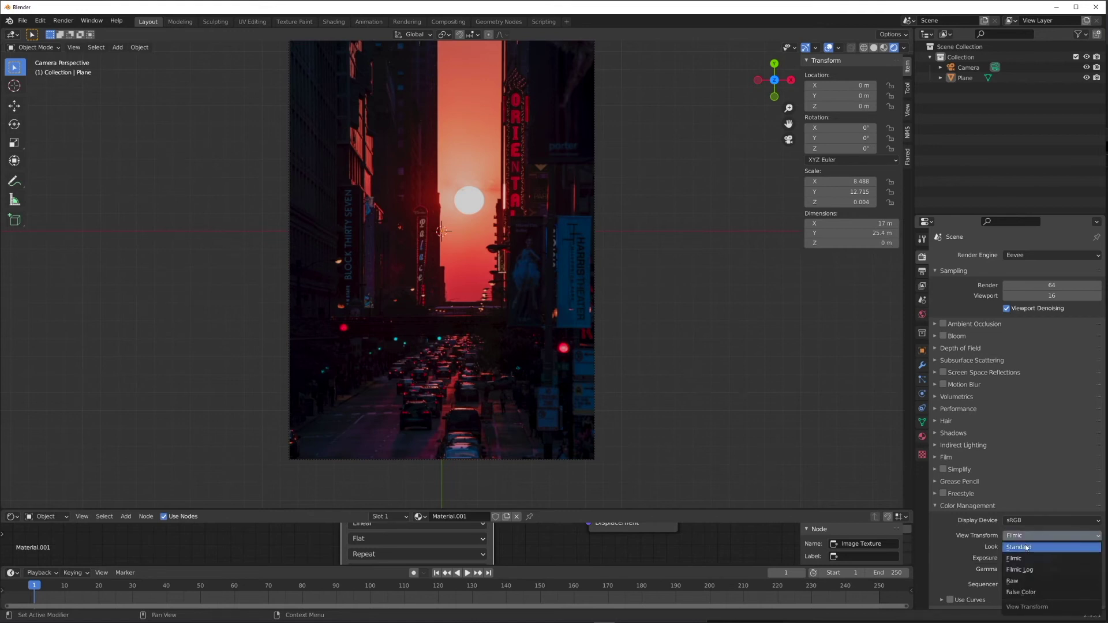
# Step: Return the View Transform to Standard and orbit out of camera view to see the plane
pyautogui.click(1022, 548)
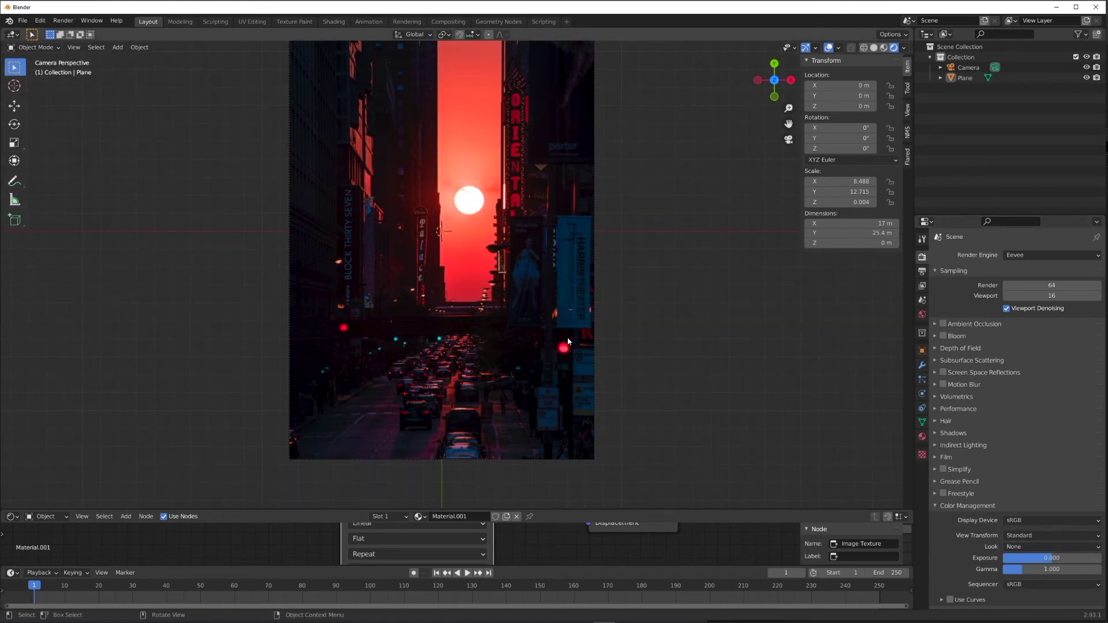
pyautogui.scroll(-2, 655, 289)
pyautogui.scroll(-1, 623, 299)
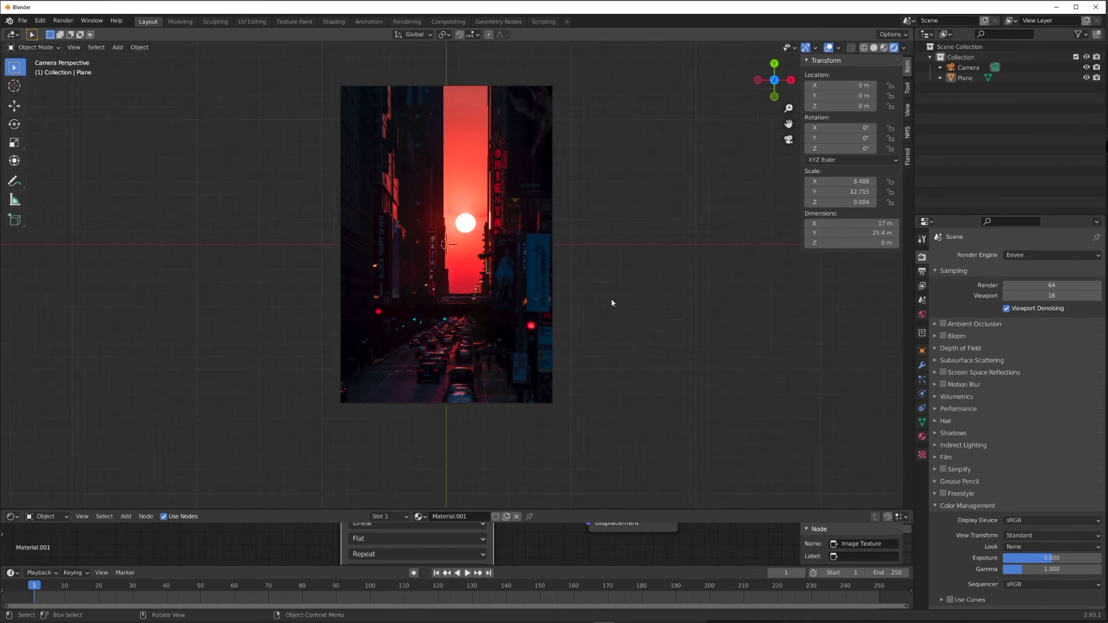
pyautogui.moveTo(606, 348); pyautogui.dragTo(553, 254, button='middle')
# Step: Add a Plain Axes empty, move it about 3.3 m above the plane, and look through the camera
pyautogui.click(118, 47)
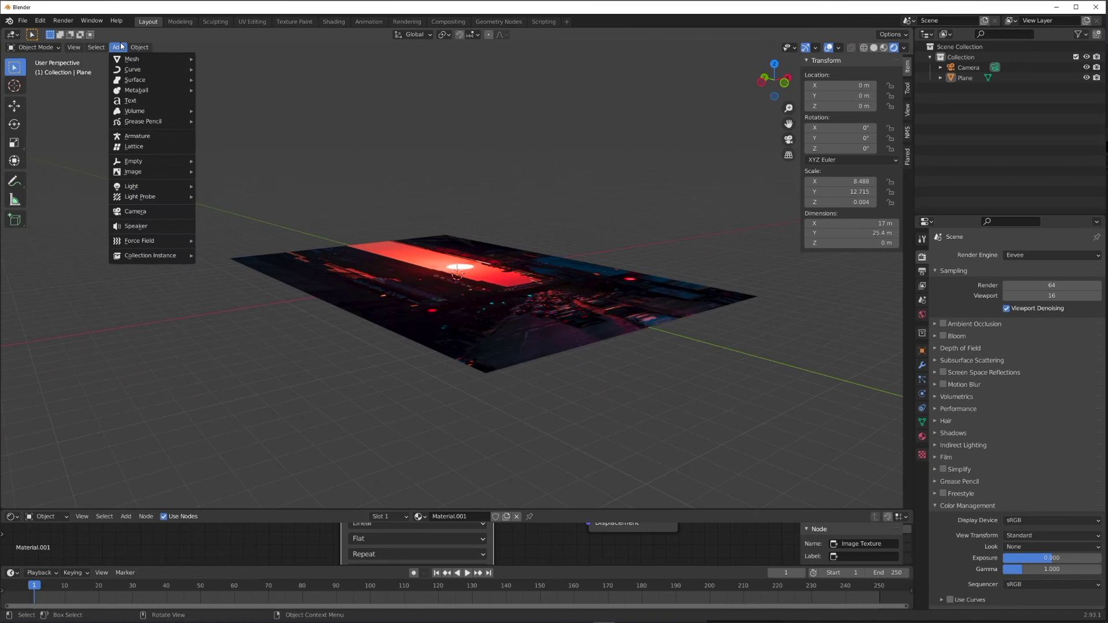
pyautogui.moveTo(129, 60)
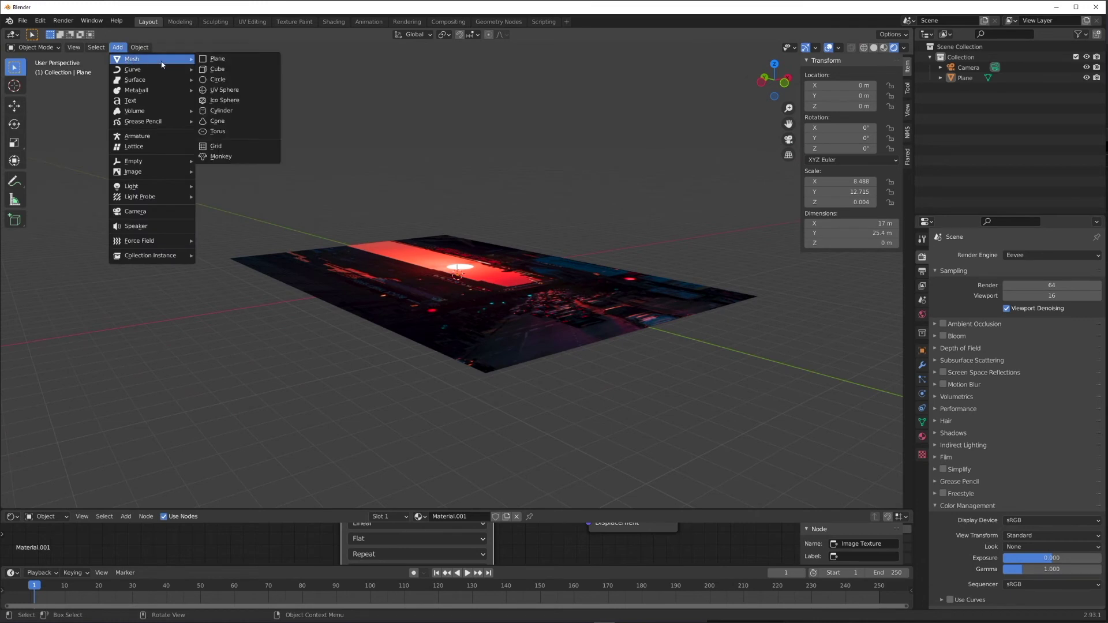
pyautogui.moveTo(152, 162)
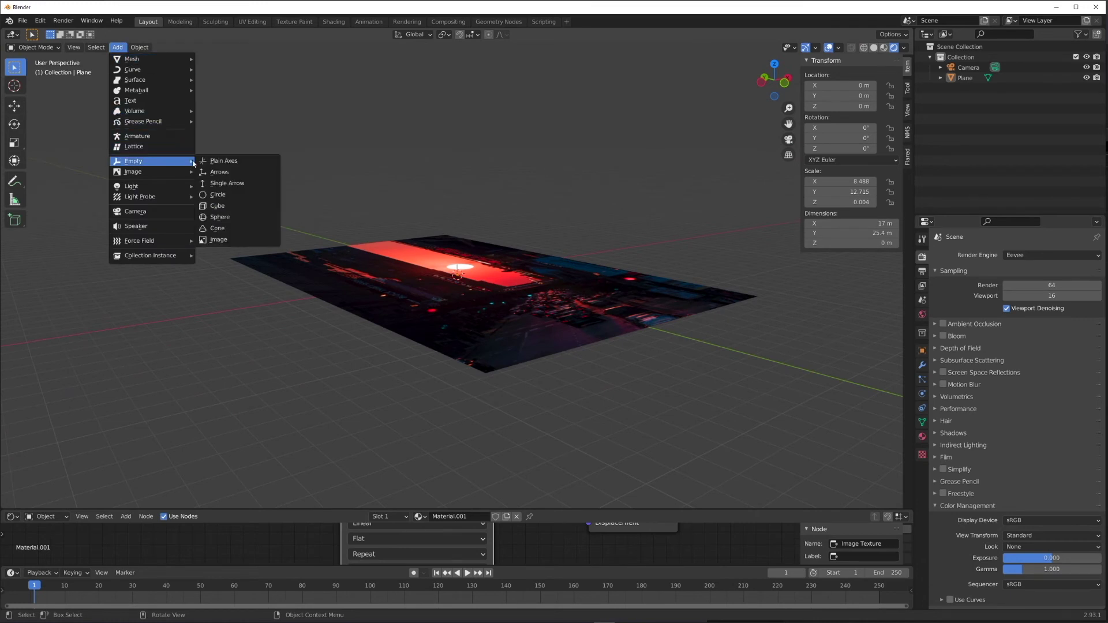
pyautogui.click(231, 167)
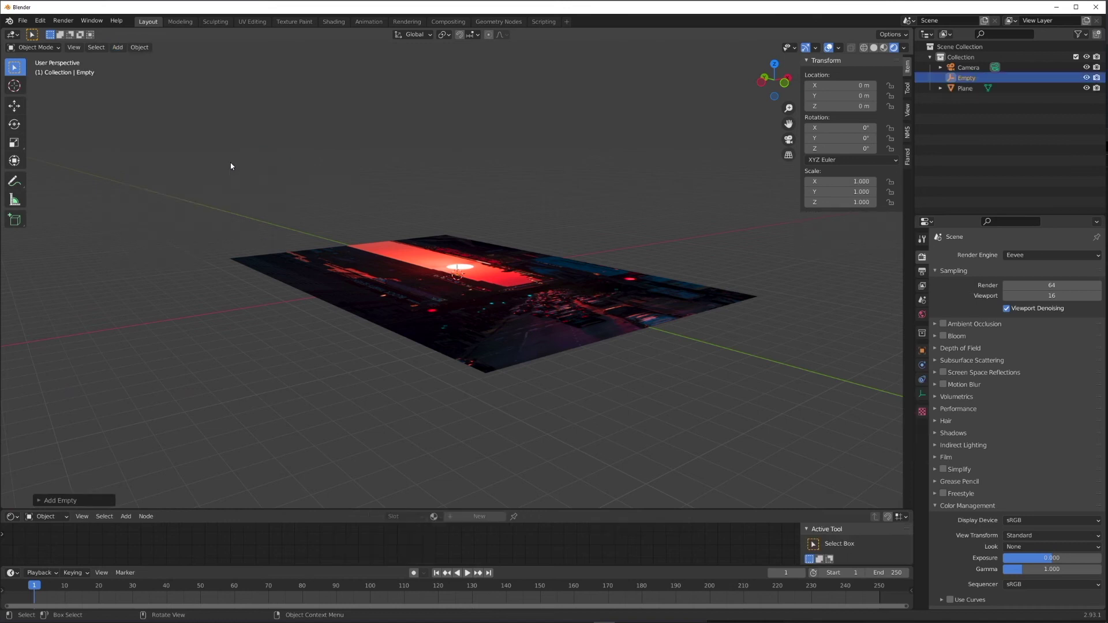
pyautogui.press('g')
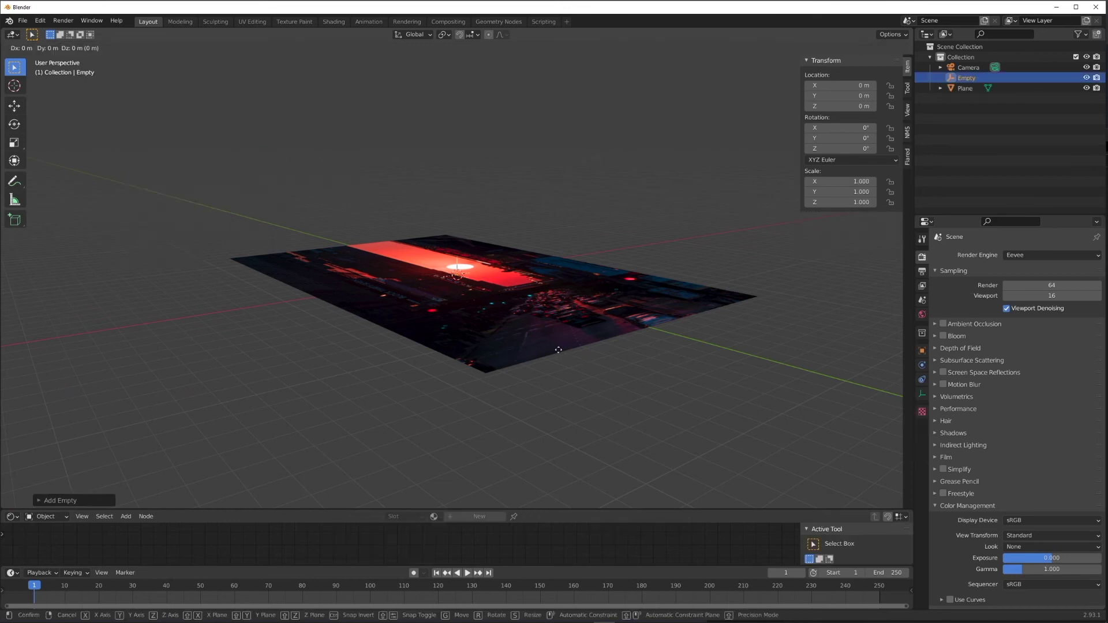
pyautogui.click(546, 294)
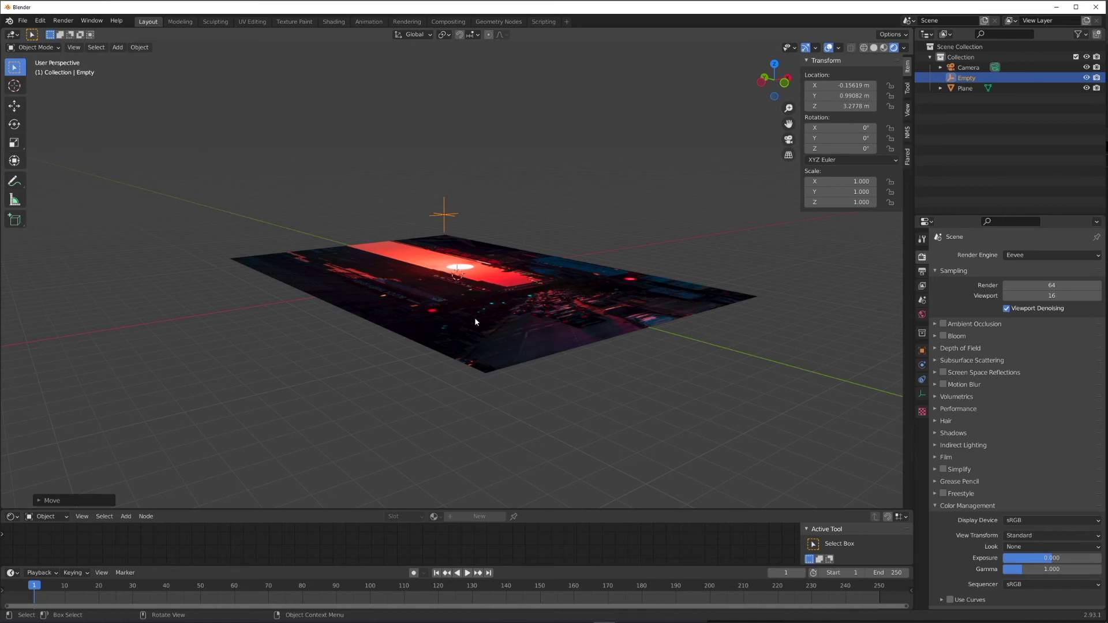
pyautogui.press('KP_0')
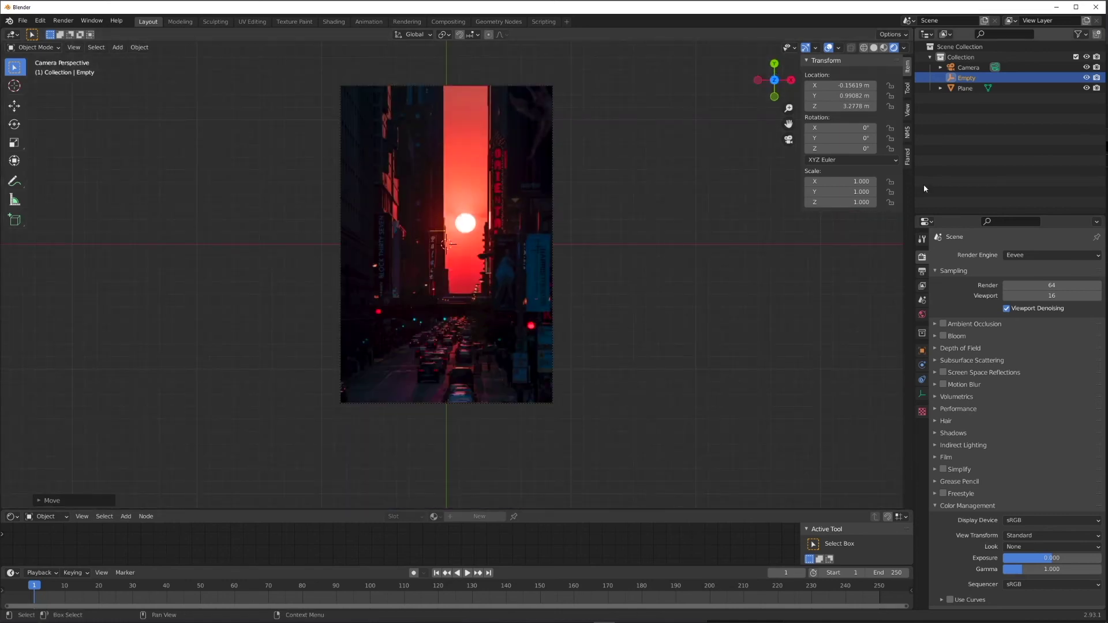
# Step: Assign the scene Camera in the Flared lens flare settings
pyautogui.click(907, 157)
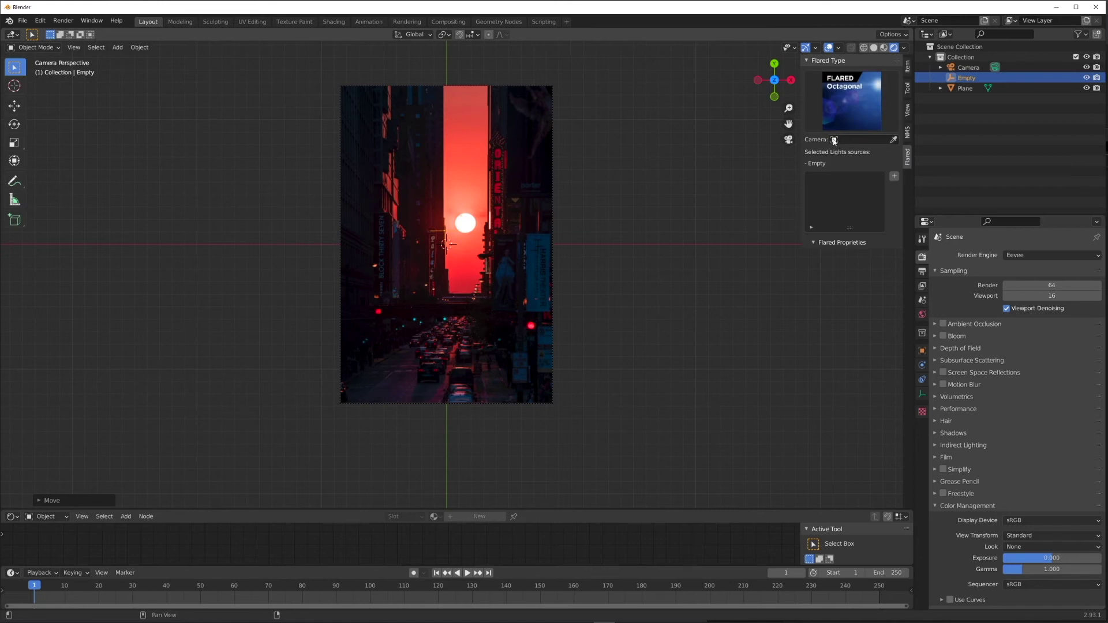
pyautogui.click(835, 142)
pyautogui.click(842, 156)
# Step: Move the Empty up and to the left, then generate a Green-style flare from it
pyautogui.click(950, 77)
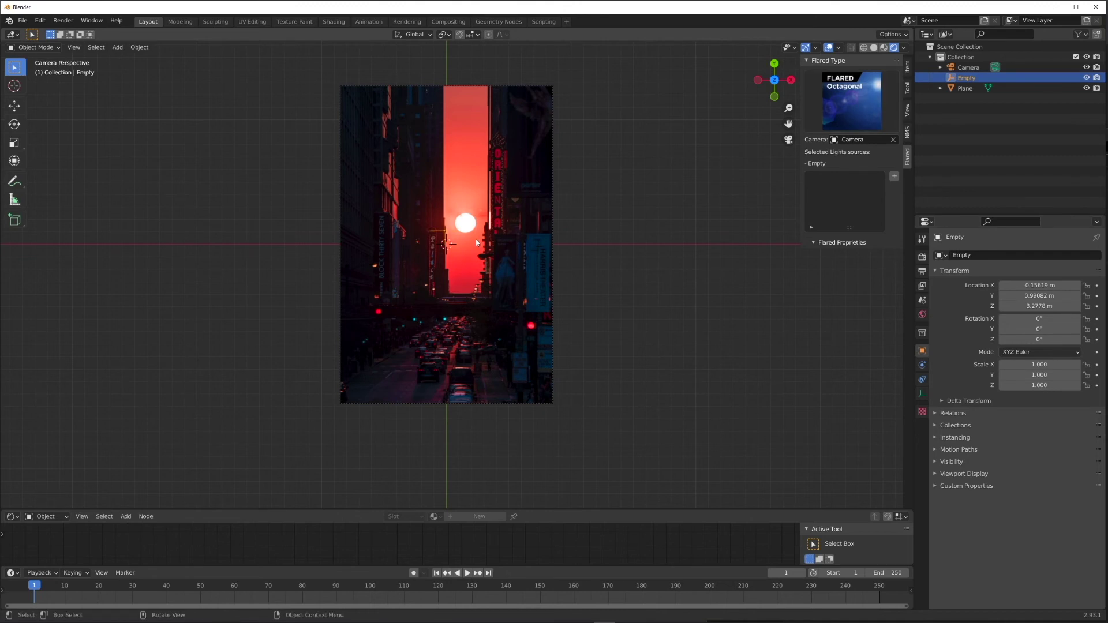
pyautogui.scroll(3, 608, 270)
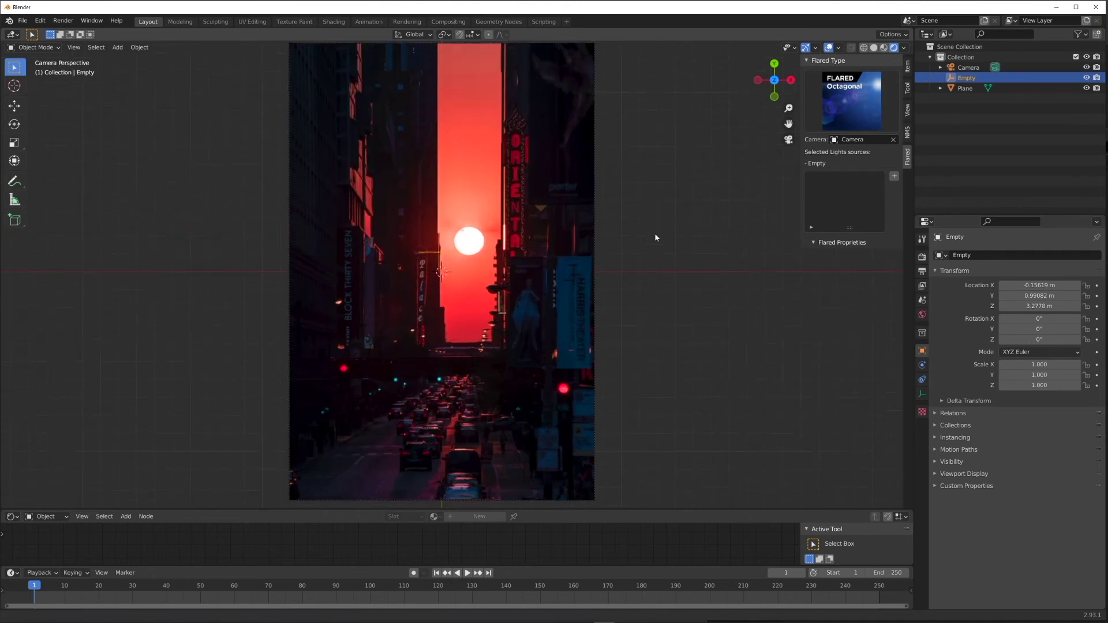
pyautogui.press('g')
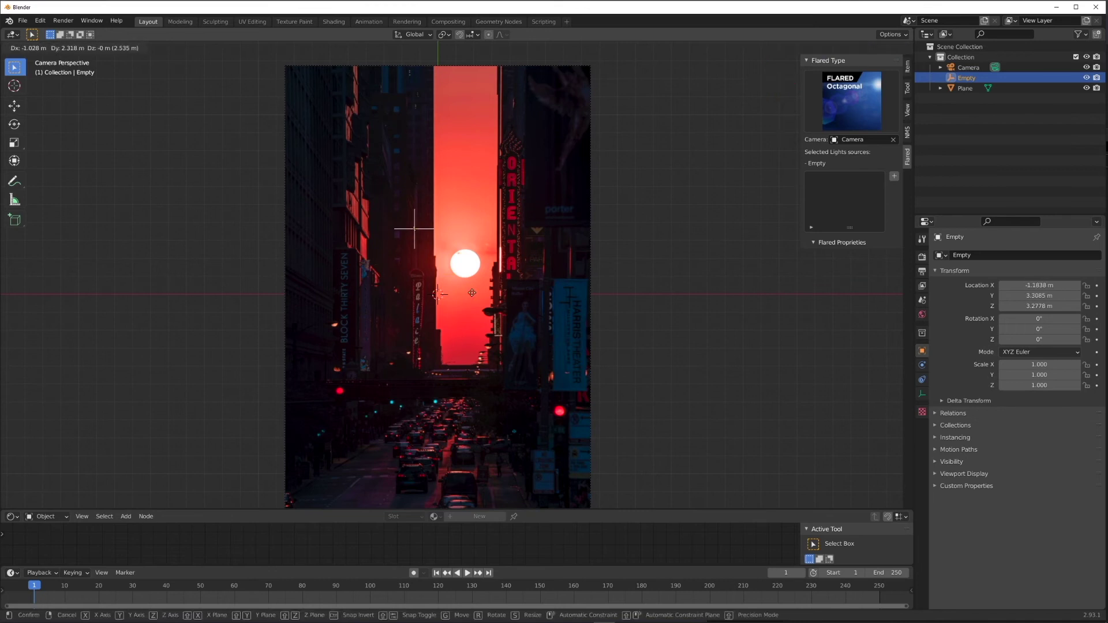
pyautogui.click(493, 296)
pyautogui.click(847, 98)
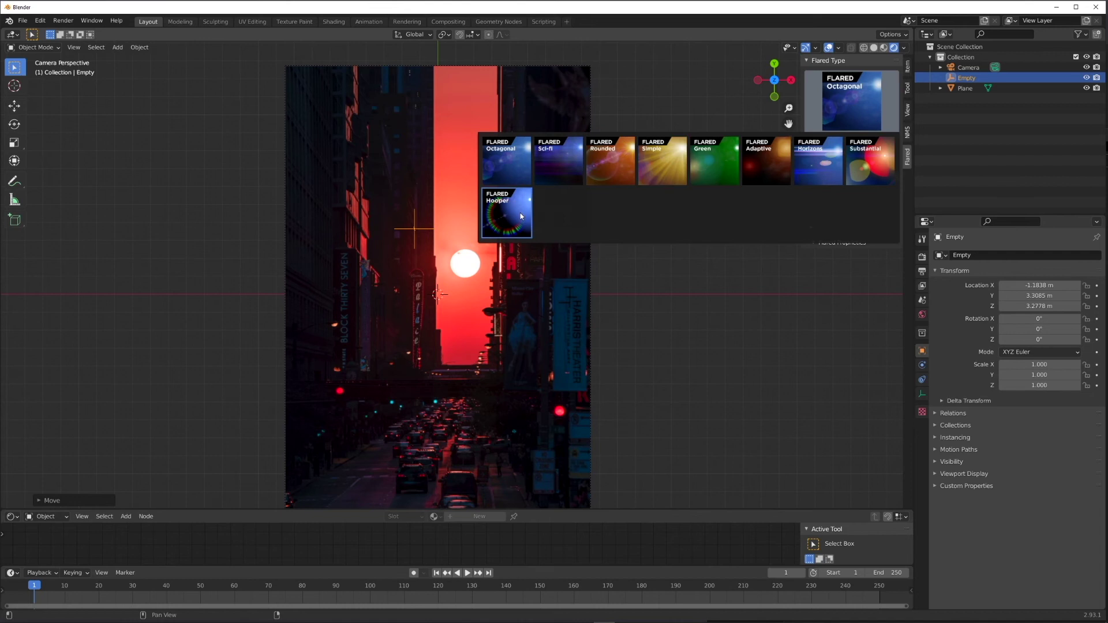
pyautogui.click(714, 162)
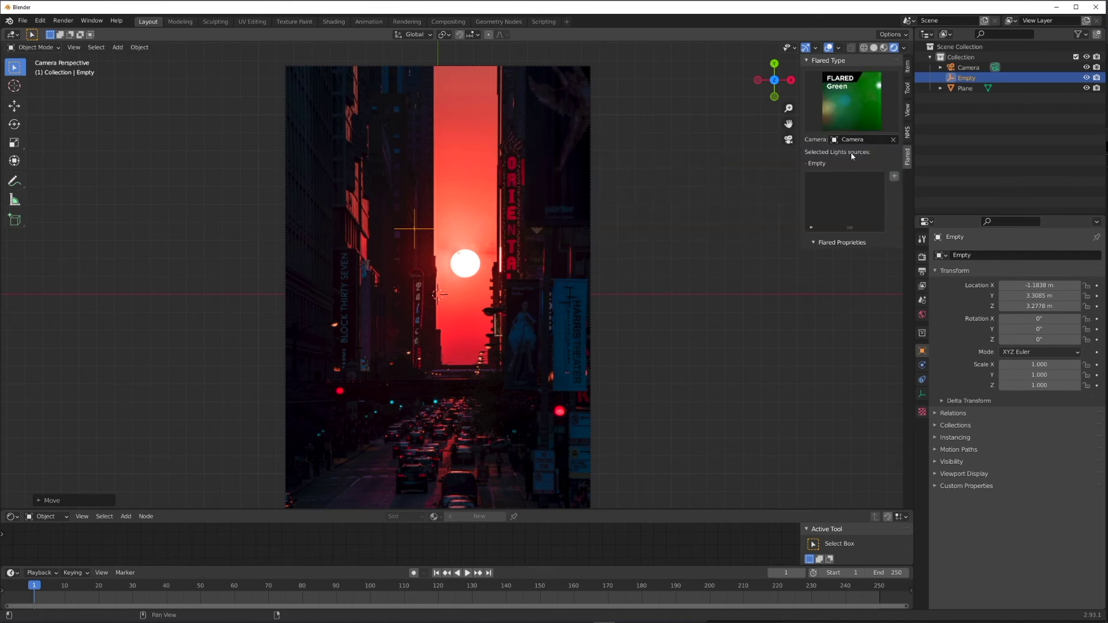
pyautogui.click(894, 176)
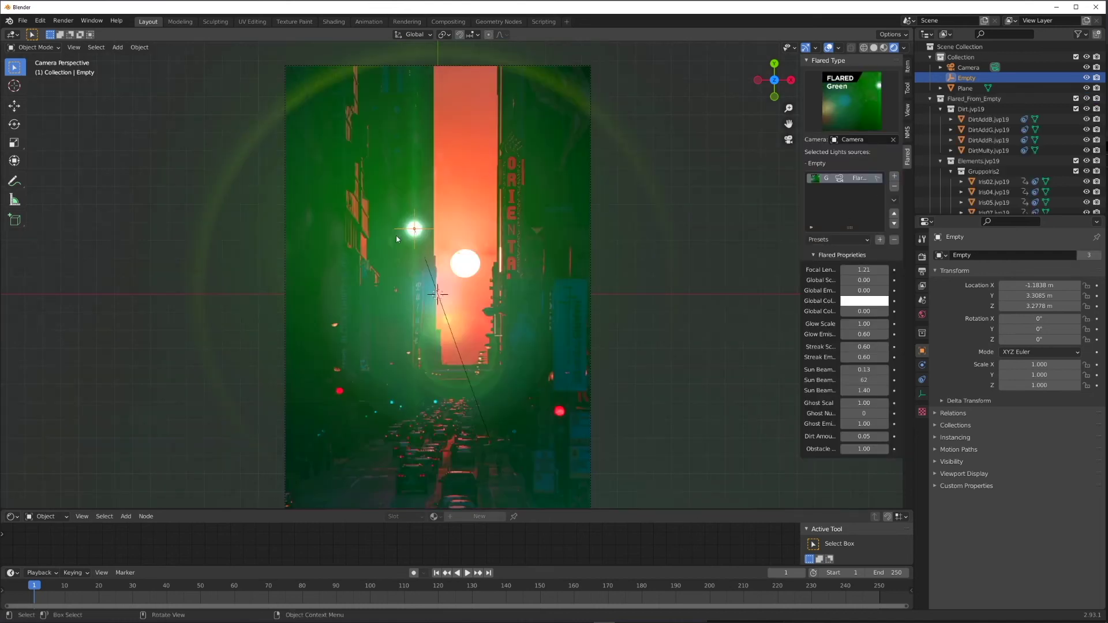
# Step: Place the Empty on the sun and tint the flare red with Global Color influence 0.36
pyautogui.press('g')
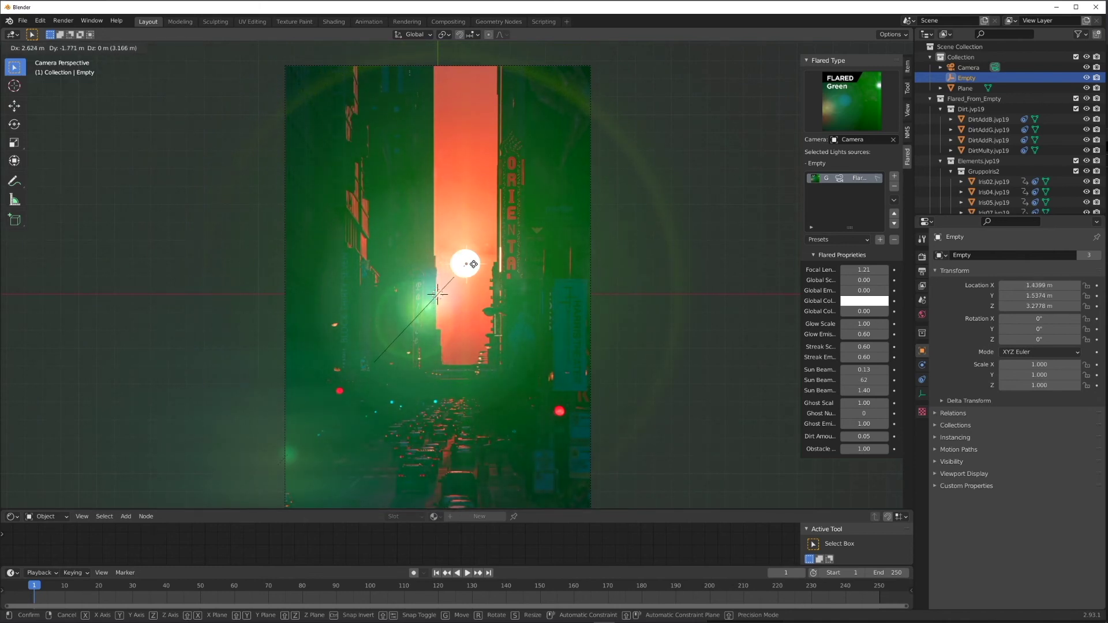
pyautogui.click(475, 267)
pyautogui.keyDown('shift'); pyautogui.scroll(-3, 596, 328); pyautogui.keyUp('shift')
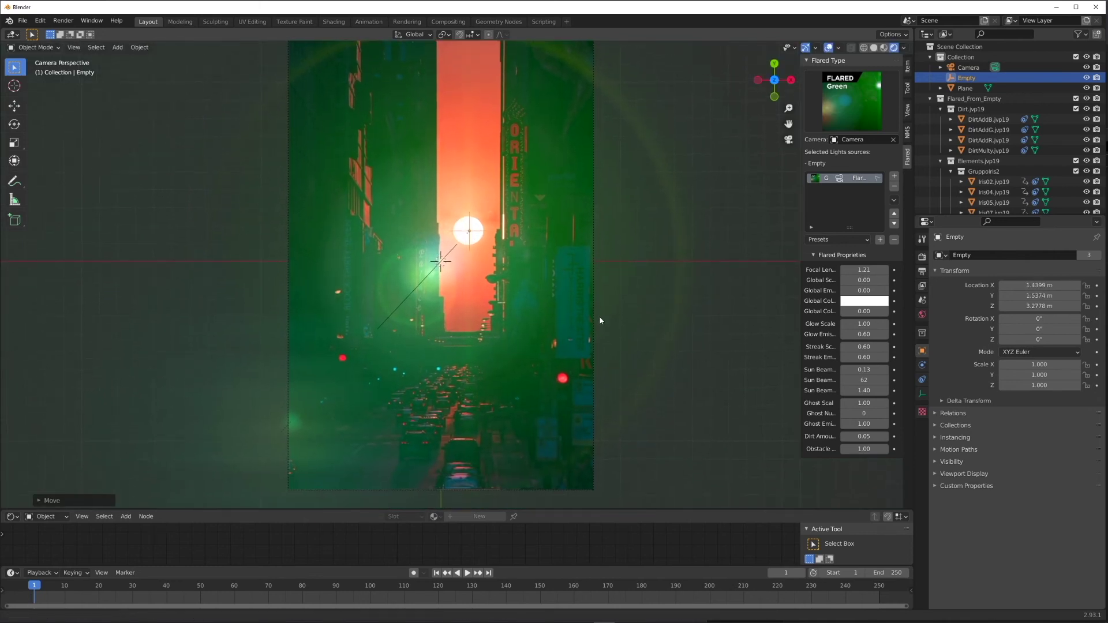
pyautogui.click(864, 300)
pyautogui.moveTo(876, 199); pyautogui.dragTo(886, 230)
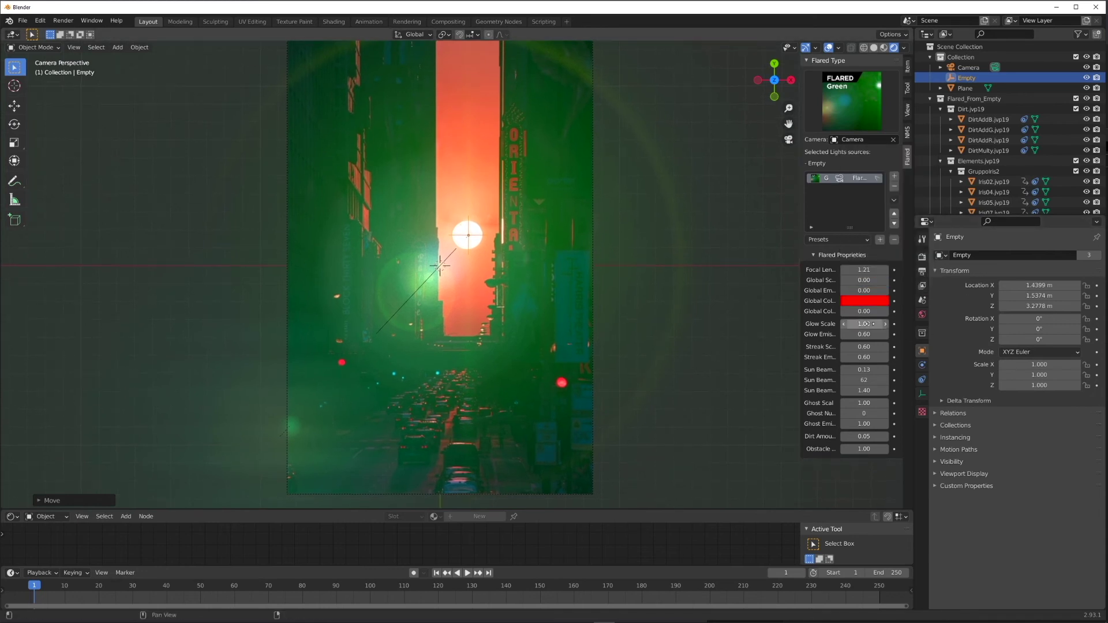
pyautogui.moveTo(864, 311); pyautogui.dragTo(880, 311)
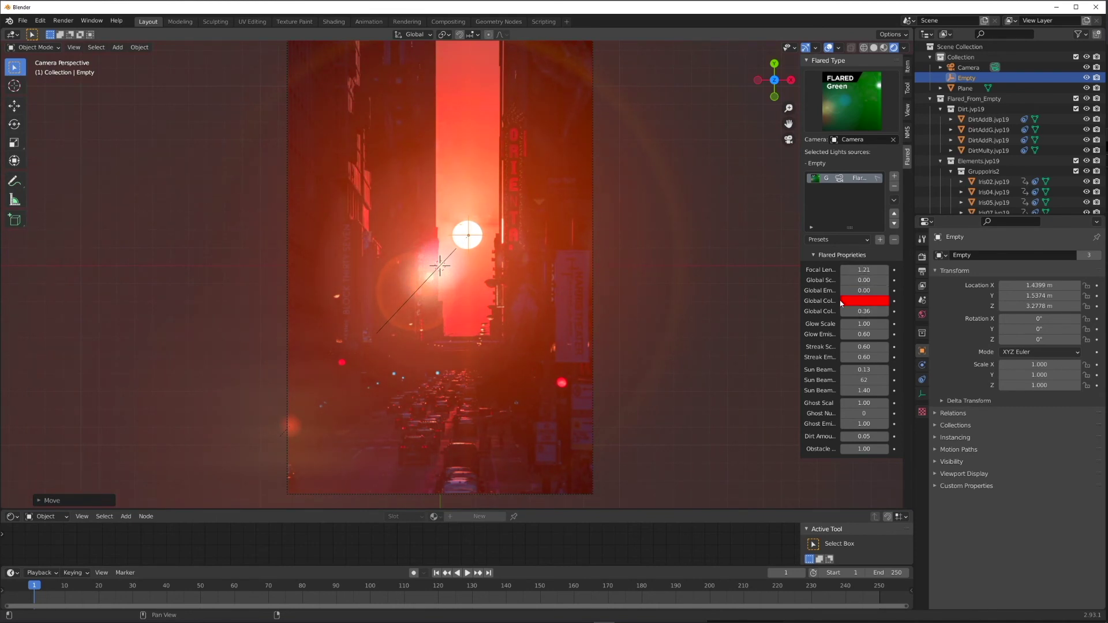
# Step: Widen the flare sidebar and lower Streak and Sun Beam emission, sun beams to 1.13
pyautogui.moveTo(803, 302); pyautogui.dragTo(757, 302)
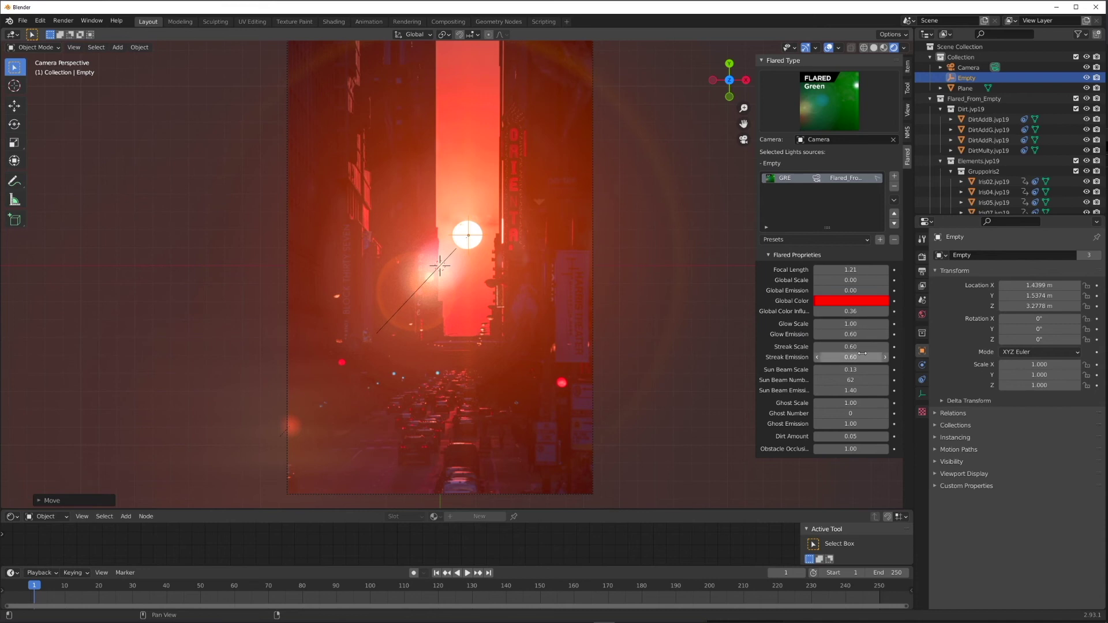
pyautogui.moveTo(850, 358); pyautogui.dragTo(817, 357)
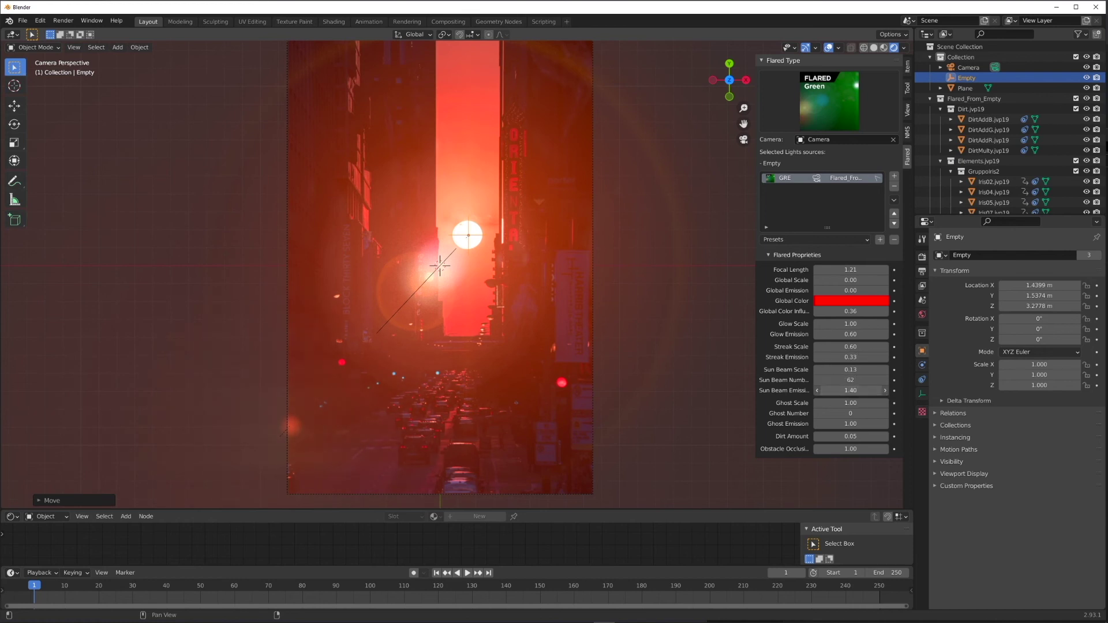
pyautogui.moveTo(851, 391); pyautogui.dragTo(831, 391)
# Step: Set Glow Emission to 0, Ghost Emission to 0.39, and sun beams to 396 at emission 1.25
pyautogui.moveTo(860, 335); pyautogui.dragTo(828, 334)
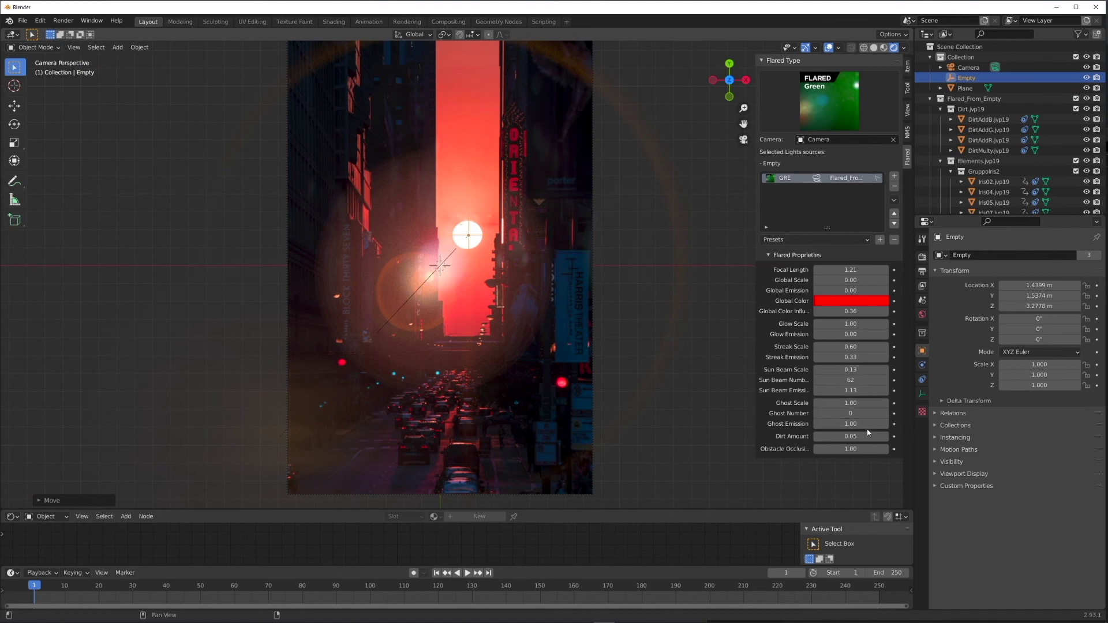
pyautogui.moveTo(851, 414)
pyautogui.mouseDown()
pyautogui.moveTo(897, 414)
pyautogui.moveTo(832, 424)
pyautogui.mouseUp()
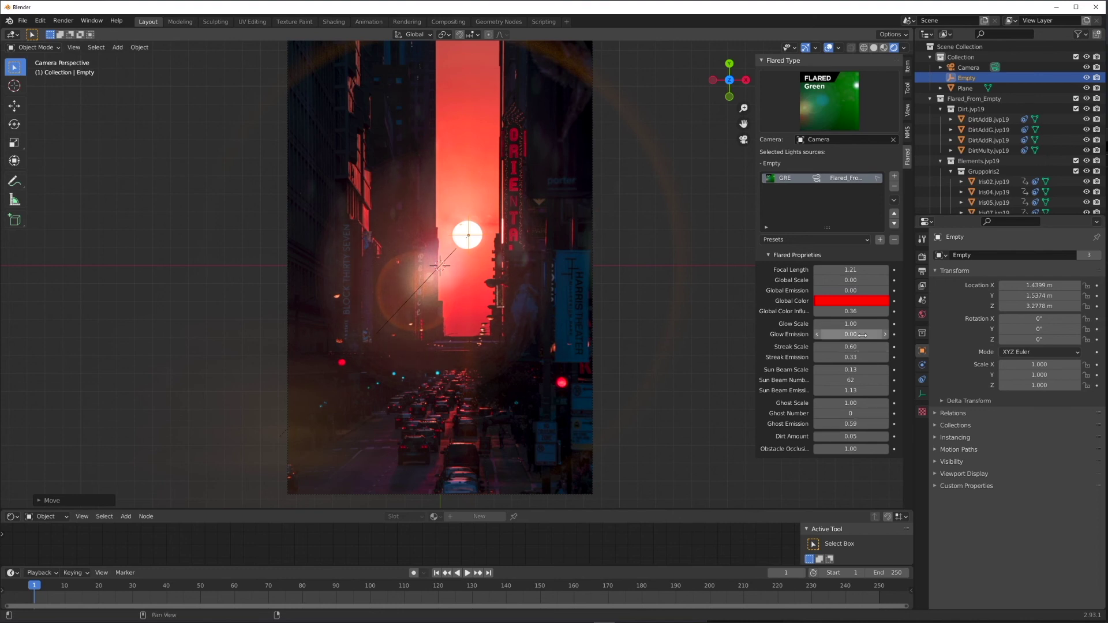
pyautogui.moveTo(850, 334)
pyautogui.mouseDown()
pyautogui.moveTo(871, 334)
pyautogui.moveTo(845, 334)
pyautogui.moveTo(837, 347)
pyautogui.moveTo(855, 347)
pyautogui.moveTo(861, 369)
pyautogui.moveTo(883, 369)
pyautogui.moveTo(857, 369)
pyautogui.moveTo(923, 380)
pyautogui.mouseUp()
pyautogui.moveTo(851, 379); pyautogui.dragTo(831, 390)
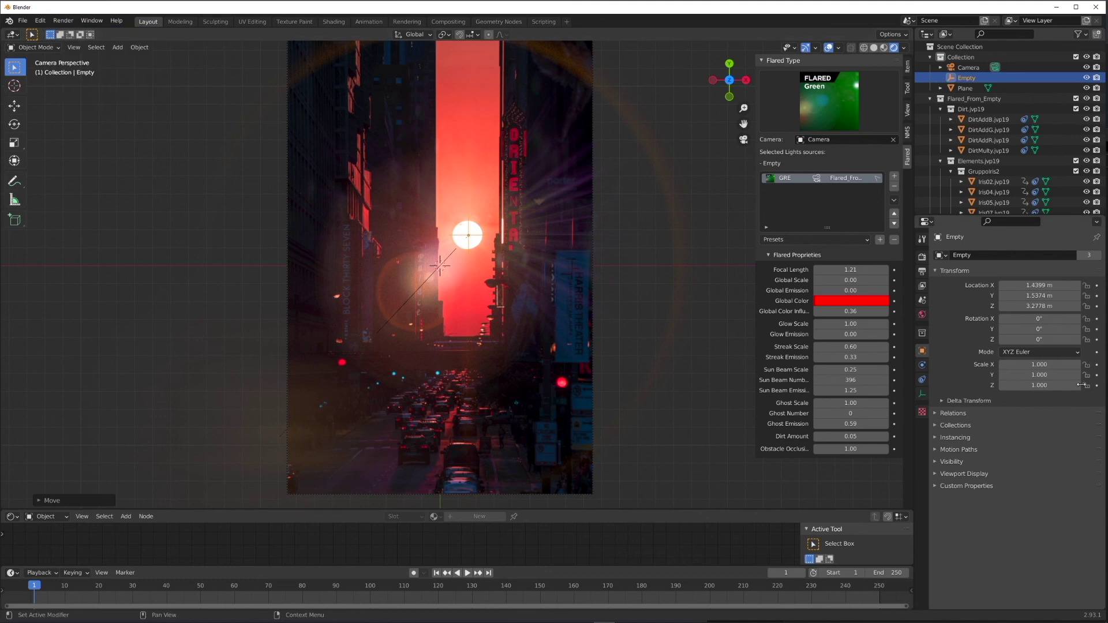
# Step: Set the Eevee Render samples to 128 in Render Properties
pyautogui.click(923, 270)
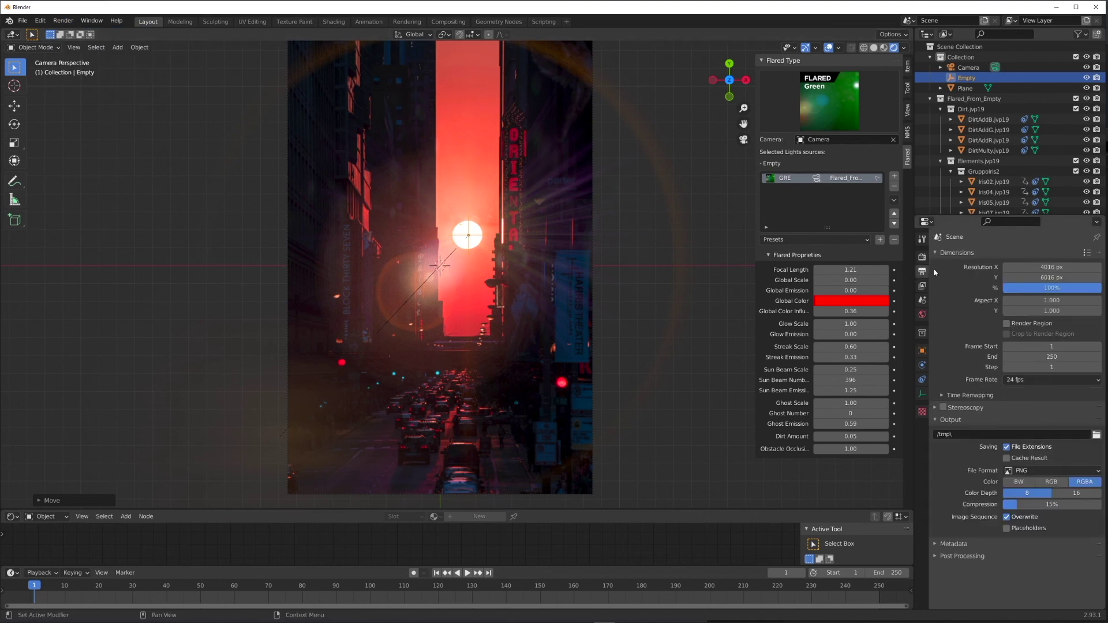
pyautogui.click(922, 256)
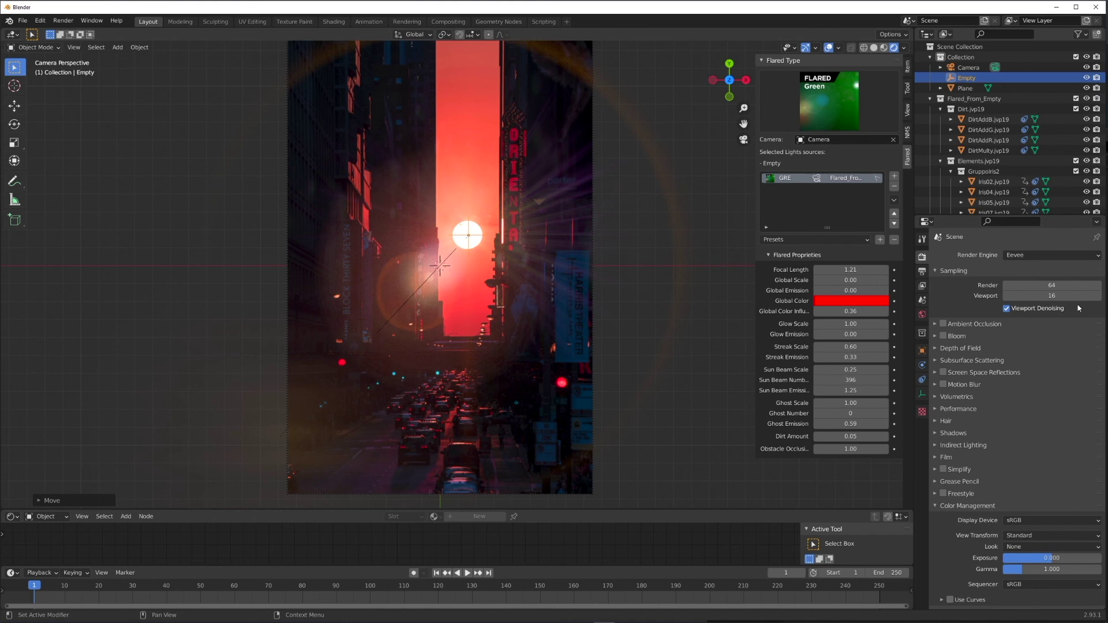
pyautogui.click(1051, 287)
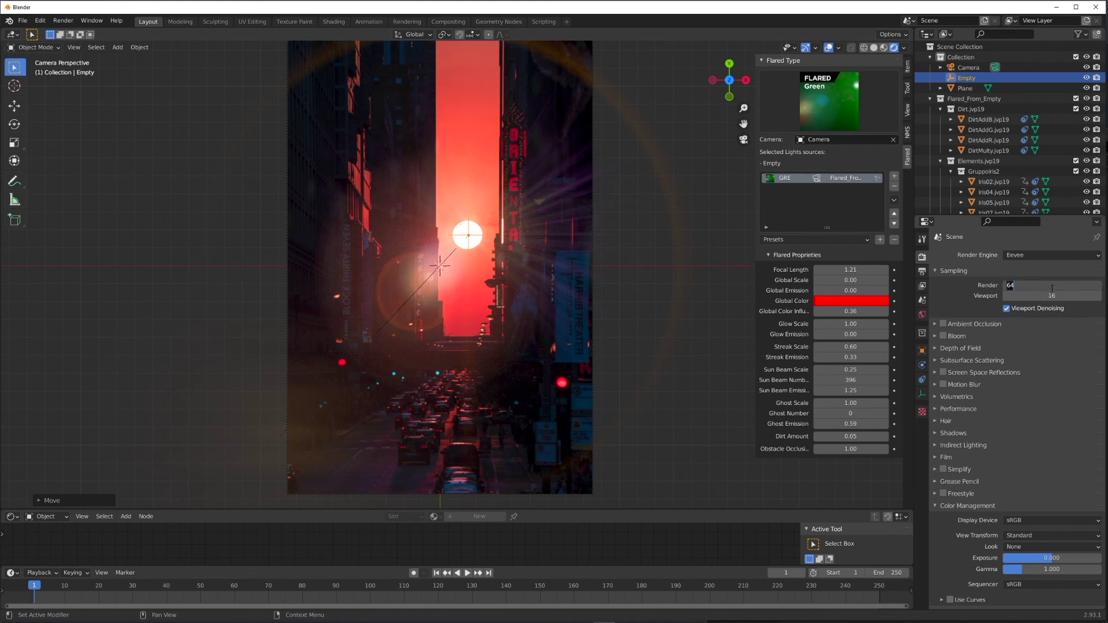
pyautogui.write('128')
pyautogui.press('Return')
pyautogui.click(63, 21)
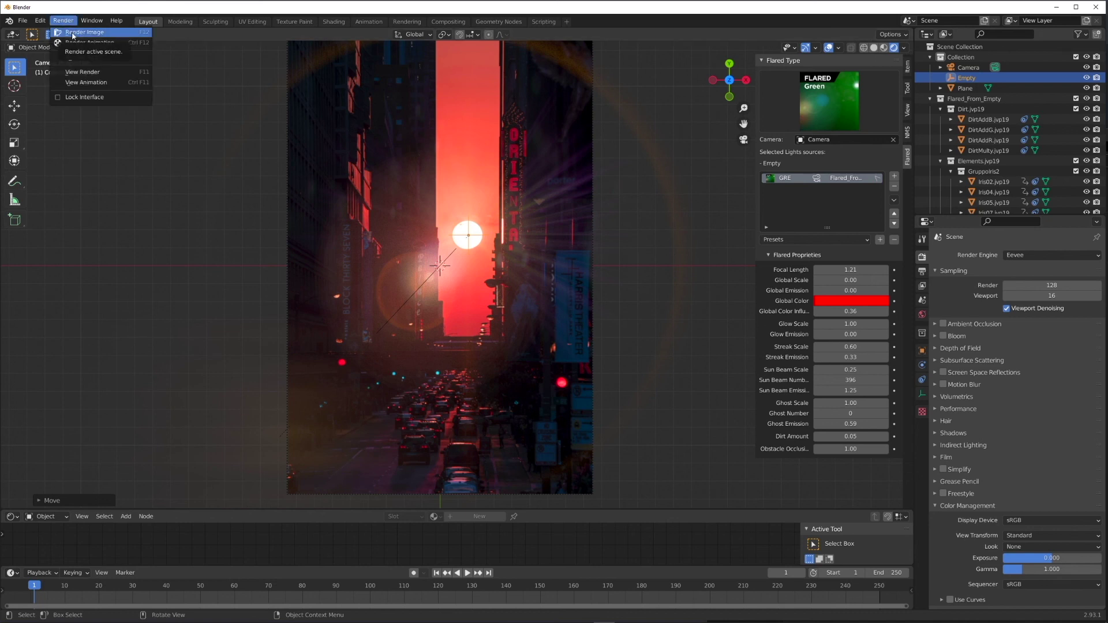
# Step: Render the image and fit the Render Result to the window
pyautogui.click(73, 34)
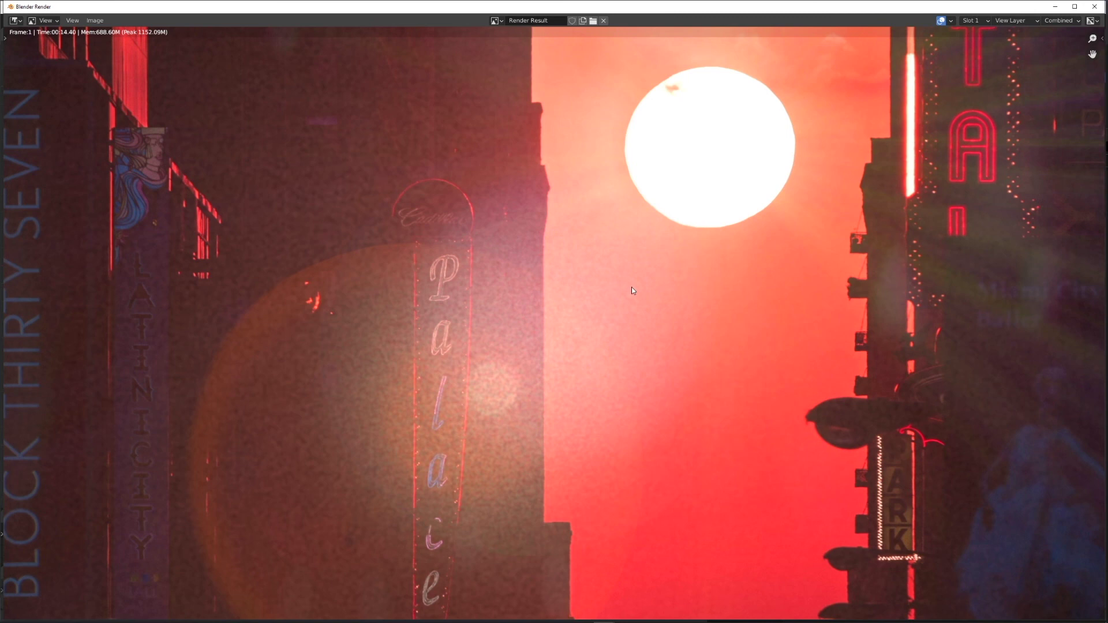
pyautogui.scroll(-4, 631, 286)
pyautogui.press('Home')
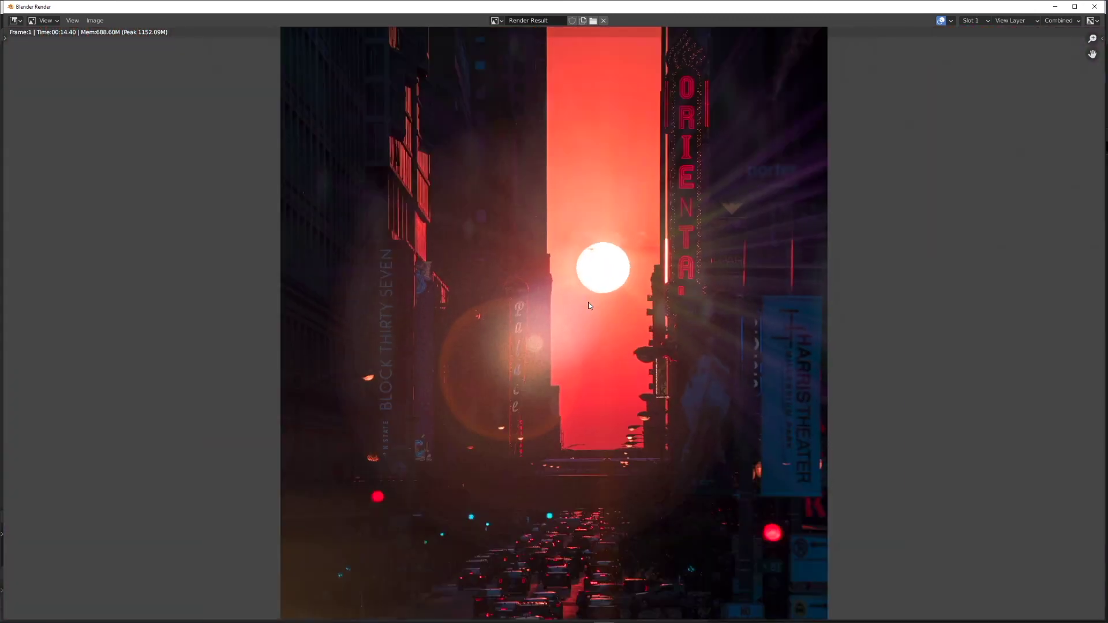
pyautogui.scroll(5, 588, 305)
pyautogui.scroll(-4, 631, 309)
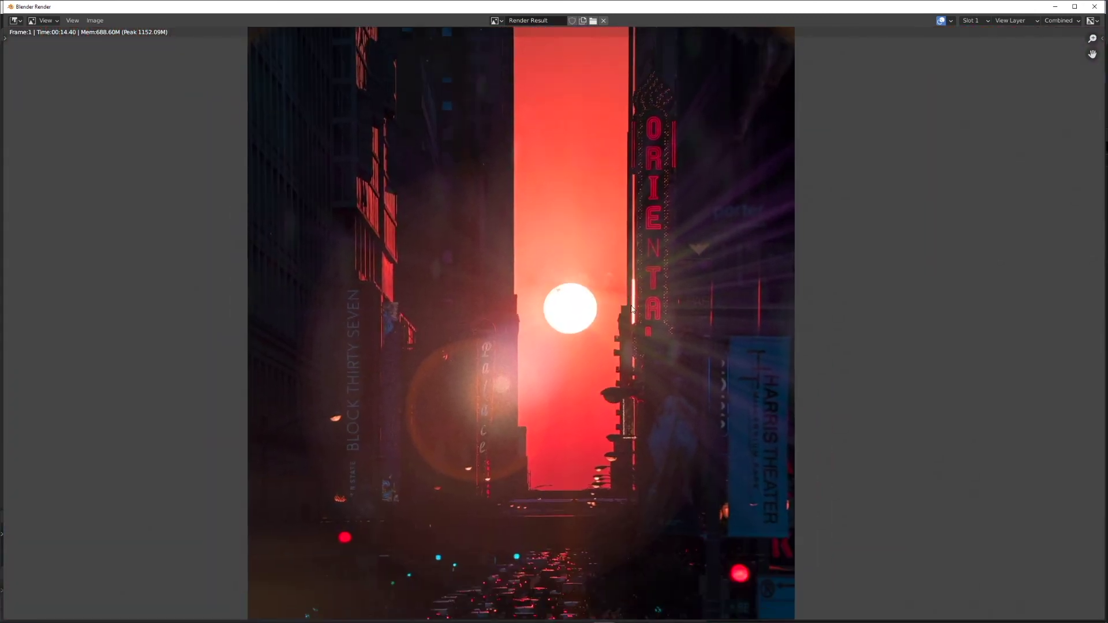
pyautogui.scroll(-2, 632, 309)
# Step: Pan and zoom around the render to inspect the red sun flare, then close the render window
pyautogui.moveTo(626, 326); pyautogui.dragTo(635, 299, button='middle')
pyautogui.scroll(4, 623, 325)
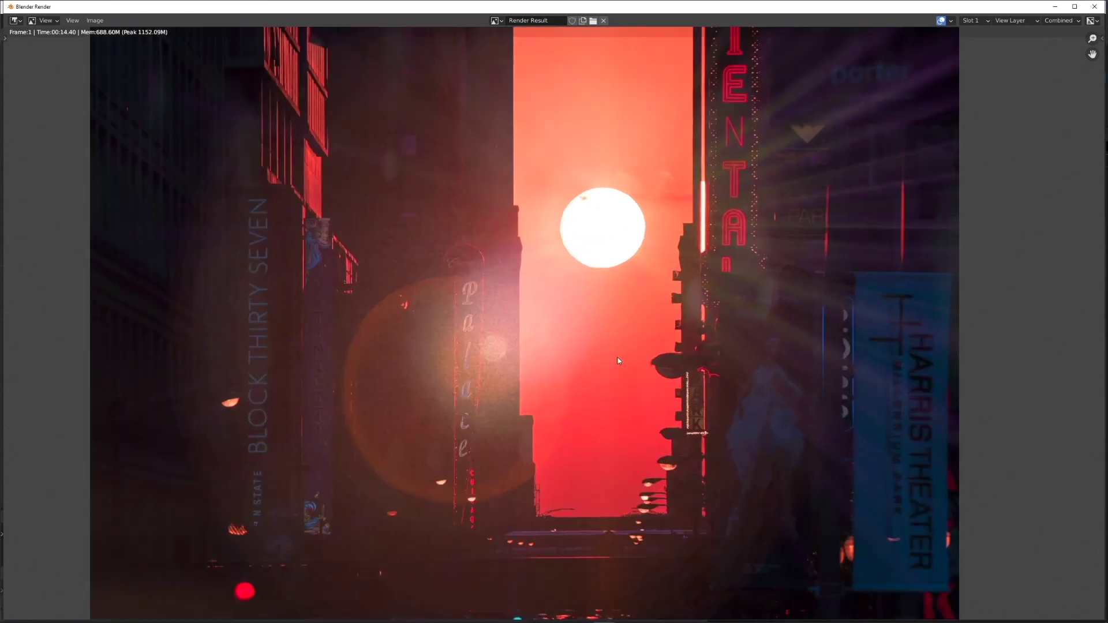
pyautogui.moveTo(606, 391); pyautogui.dragTo(664, 169, button='middle')
pyautogui.scroll(-3, 563, 297)
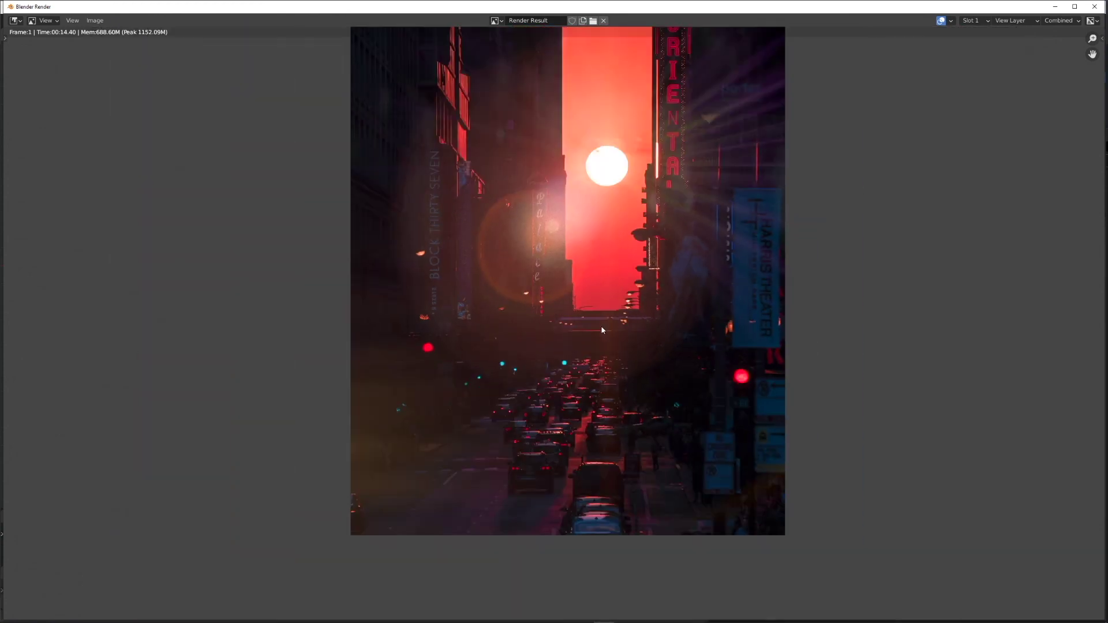
pyautogui.moveTo(562, 297); pyautogui.dragTo(515, 384, button='middle')
pyautogui.scroll(-1, 600, 329)
pyautogui.scroll(-1, 601, 329)
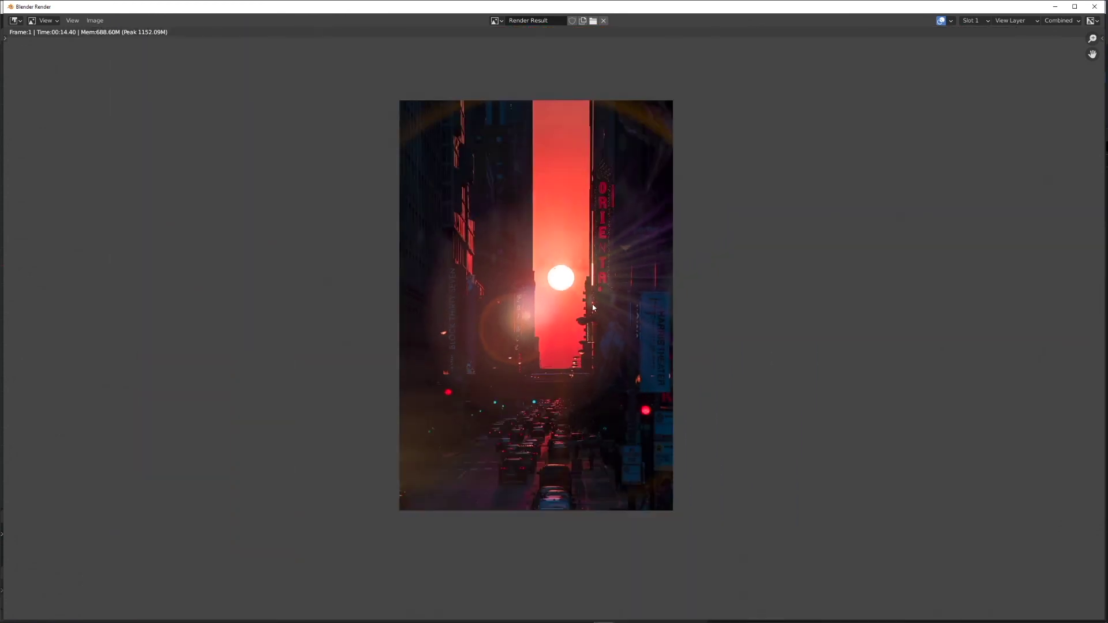
pyautogui.moveTo(590, 308); pyautogui.dragTo(579, 338, button='middle')
pyautogui.scroll(1, 599, 324)
pyautogui.scroll(1, 592, 326)
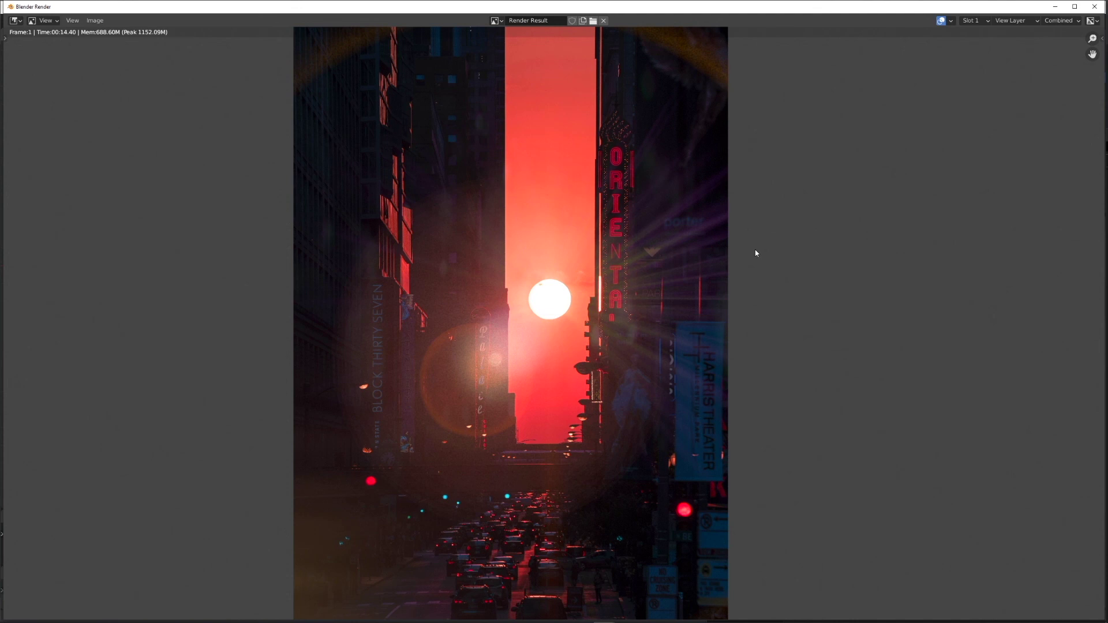
pyautogui.press('Escape')
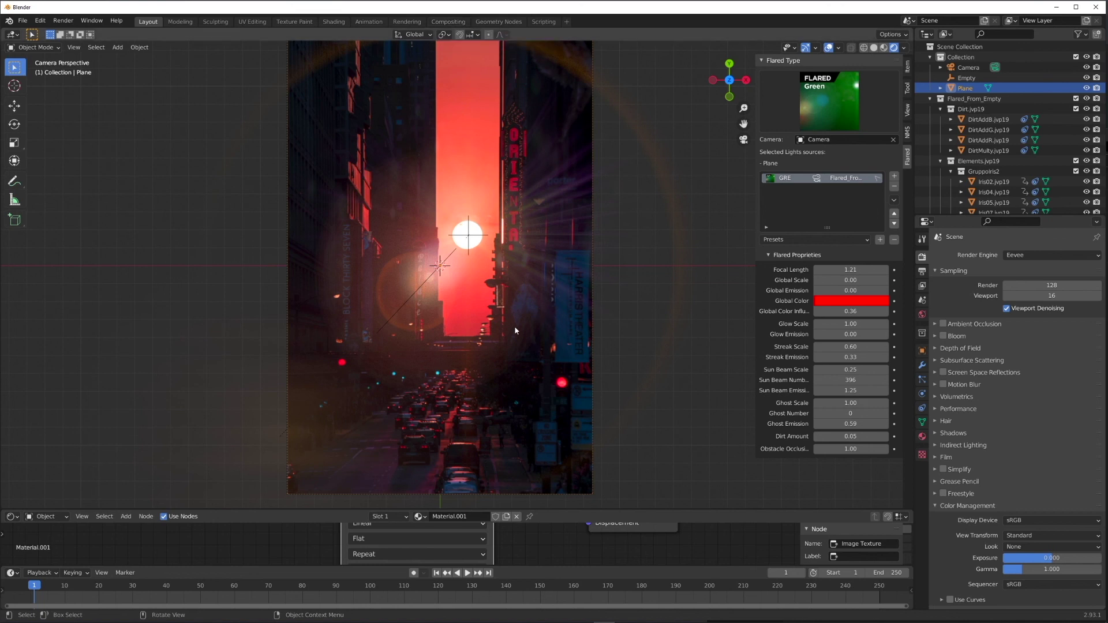
pyautogui.scroll(6, 516, 331)
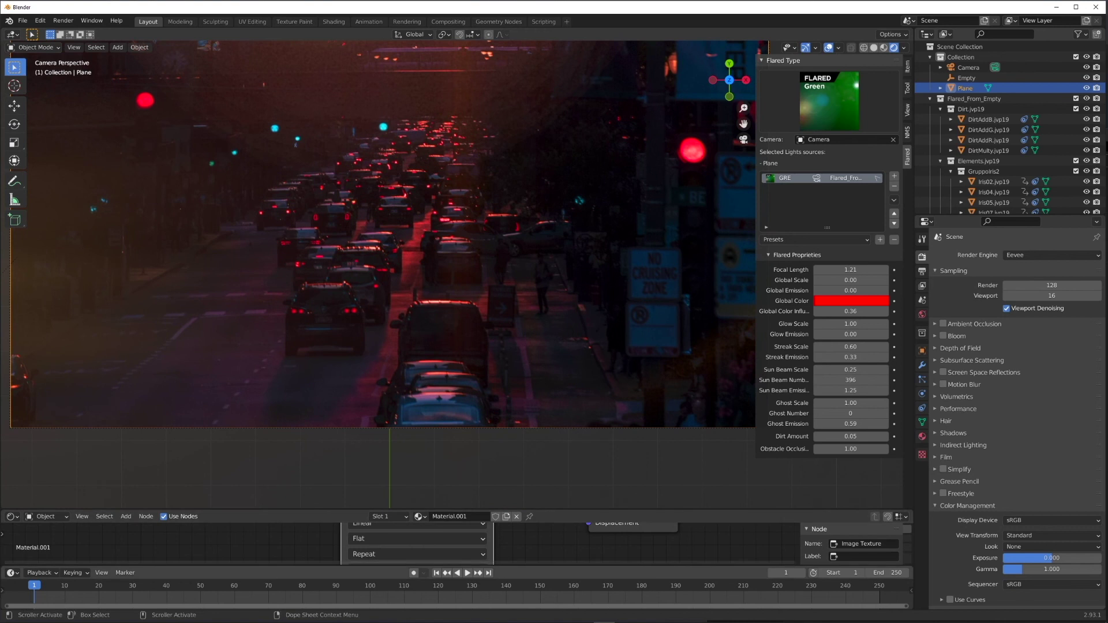
pyautogui.scroll(-6, 485, 351)
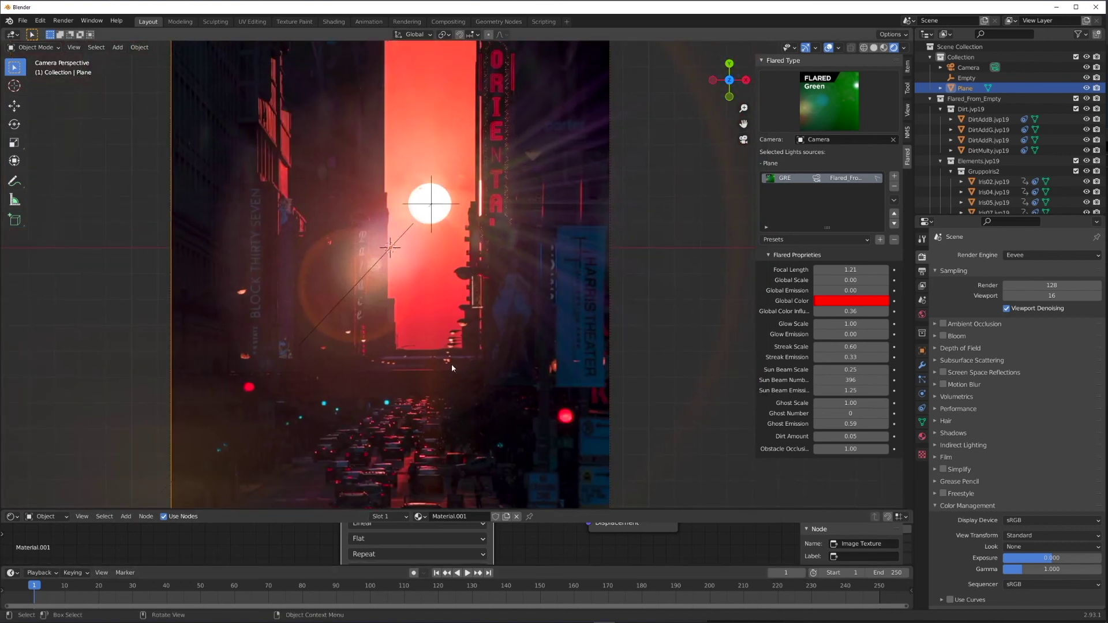
pyautogui.scroll(1, 448, 403)
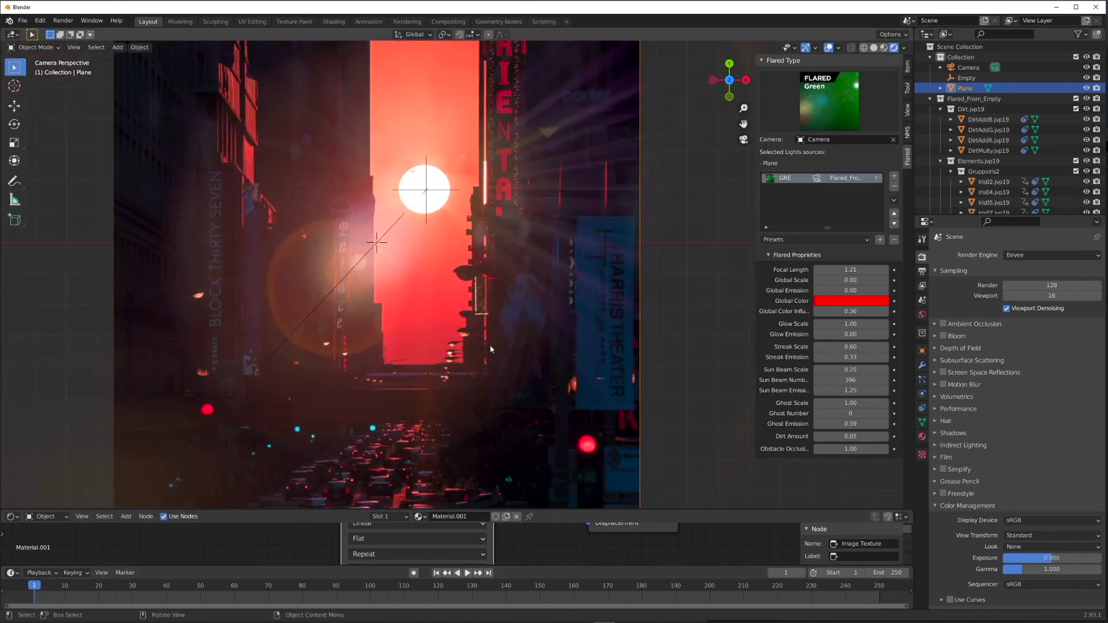